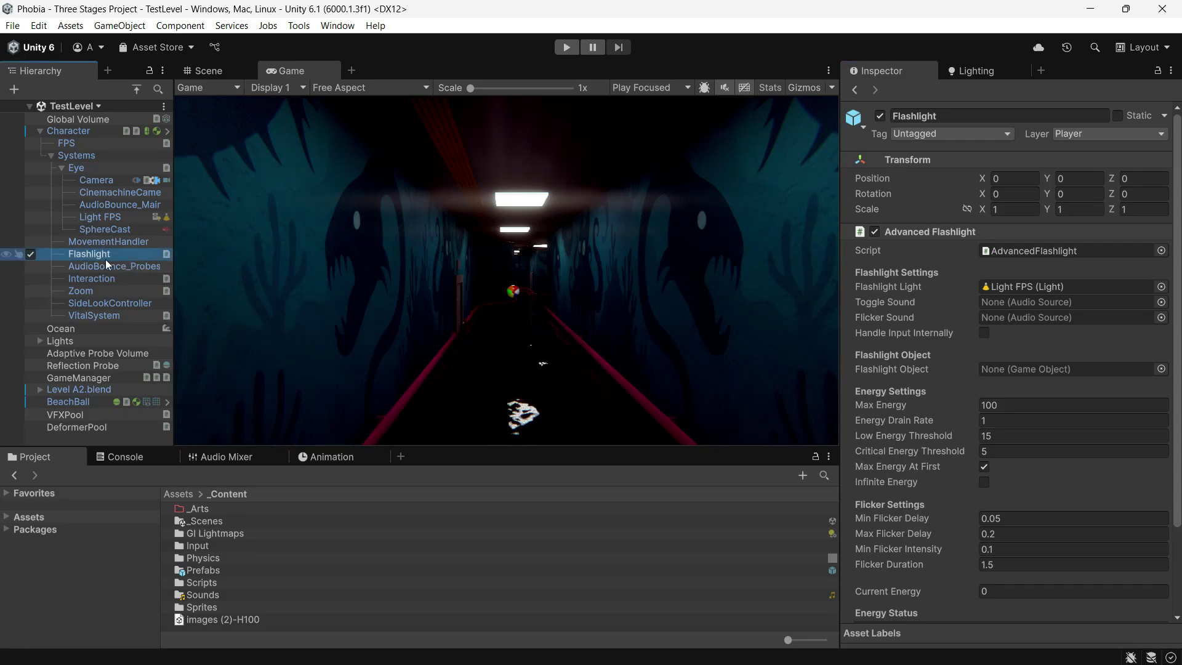
scroll(1030, 321, "down", 3)
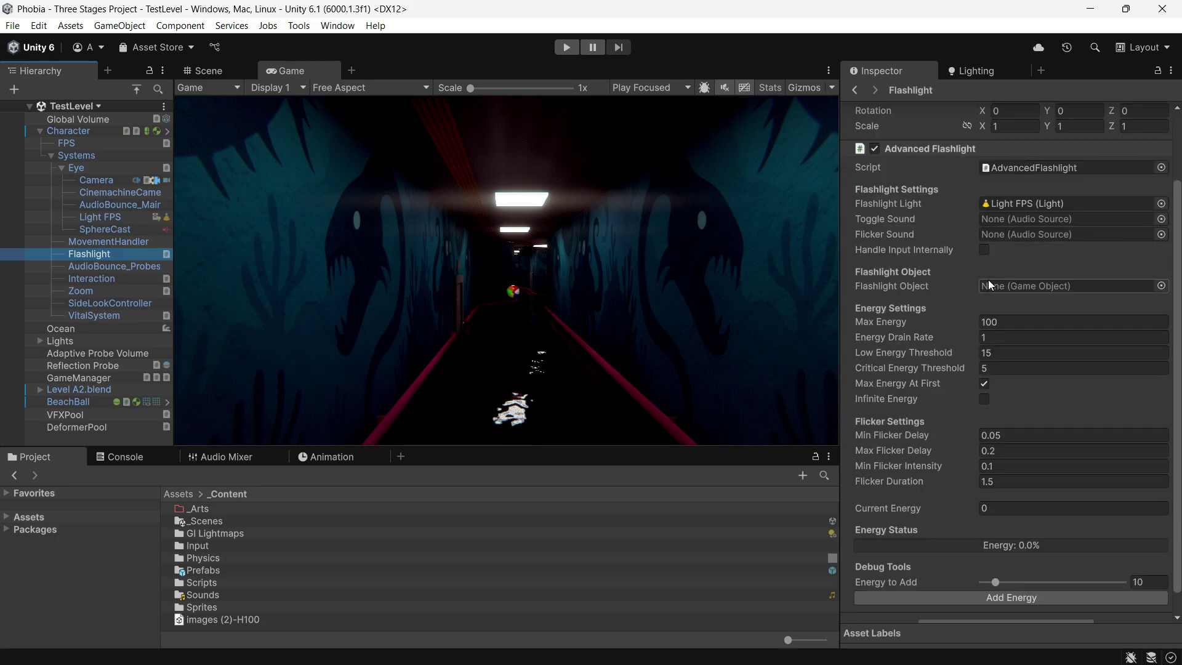
scroll(902, 190, "up", 1)
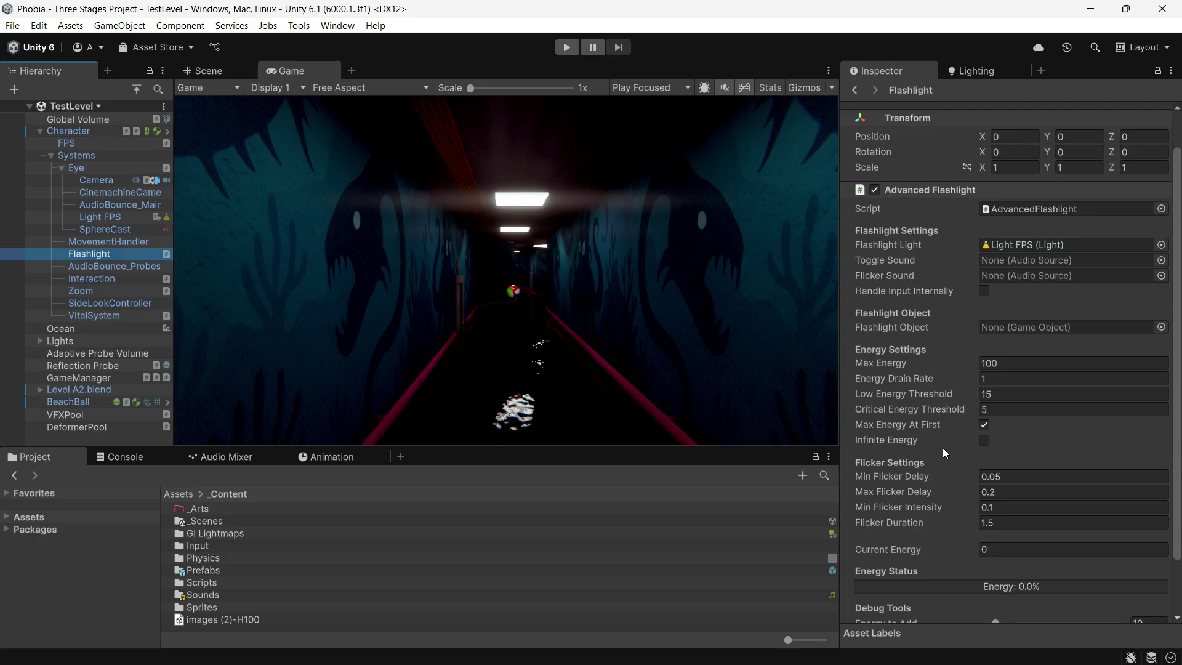
scroll(951, 448, "down", 1)
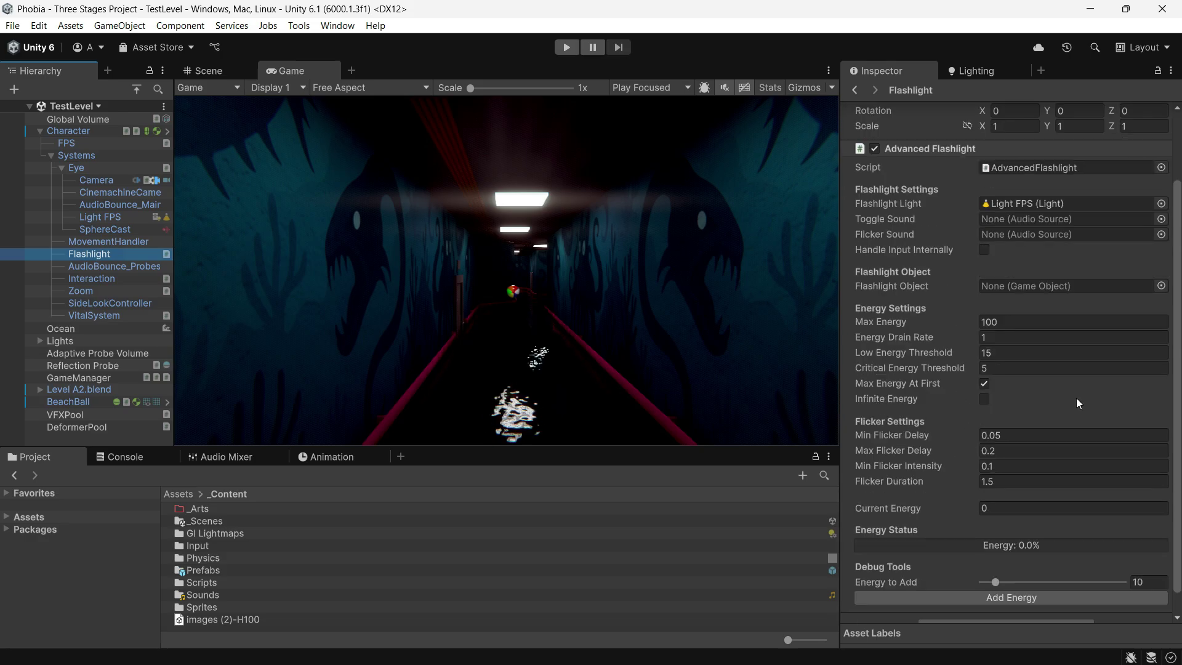
scroll(1076, 398, "up", 1)
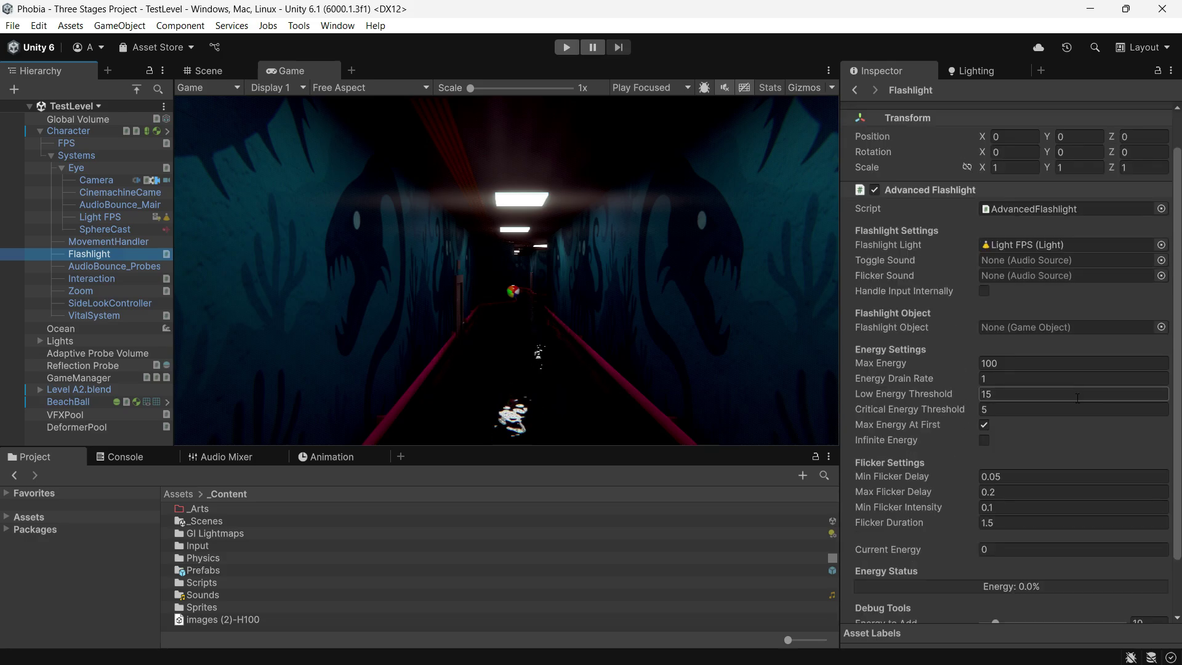
Jump to the Light FPS spotlight and browse its cookie textures, keeping flashlights_07
left_click(882, 248)
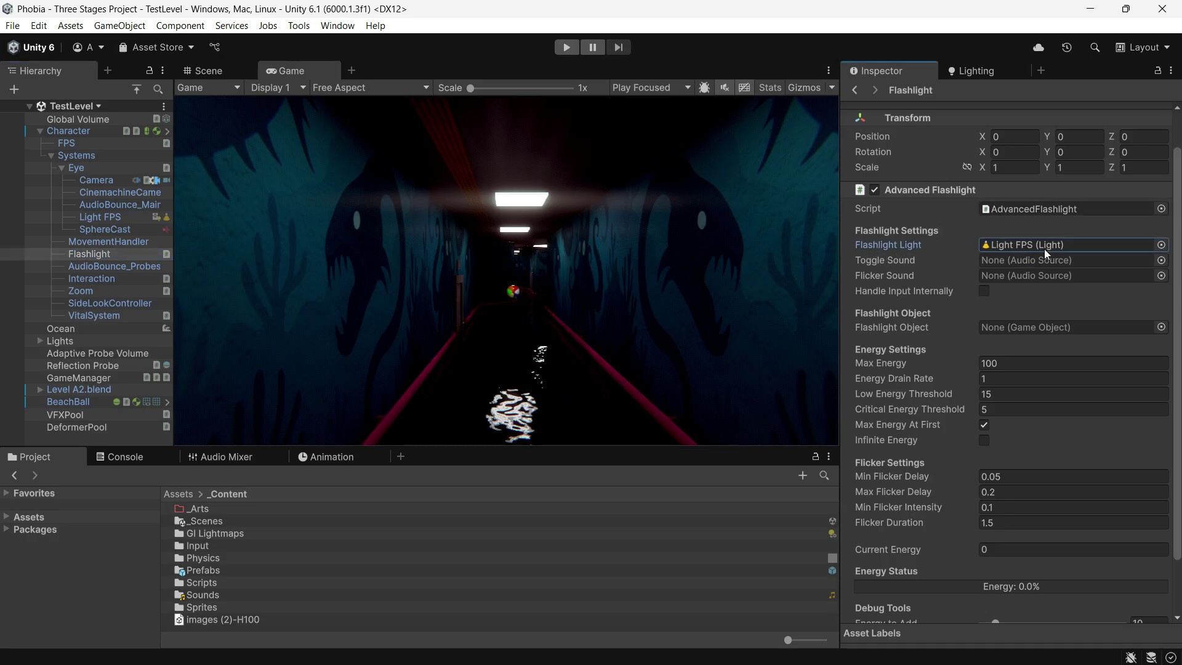
left_click(987, 247)
left_click(116, 219)
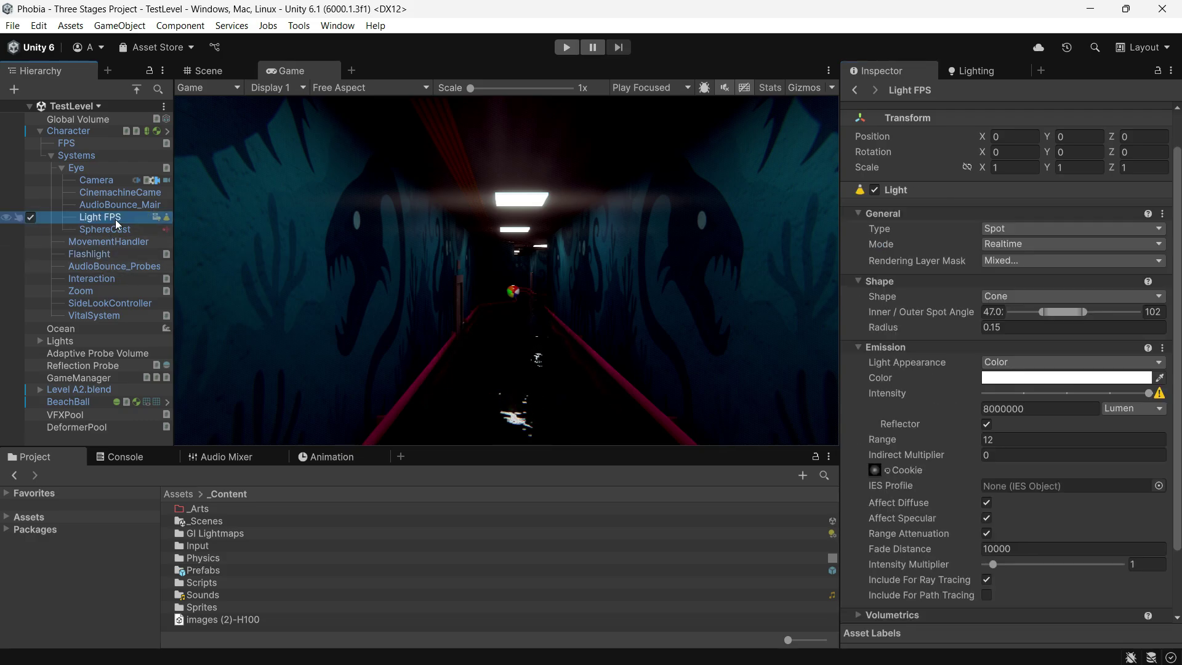
scroll(1039, 427, "down", 2)
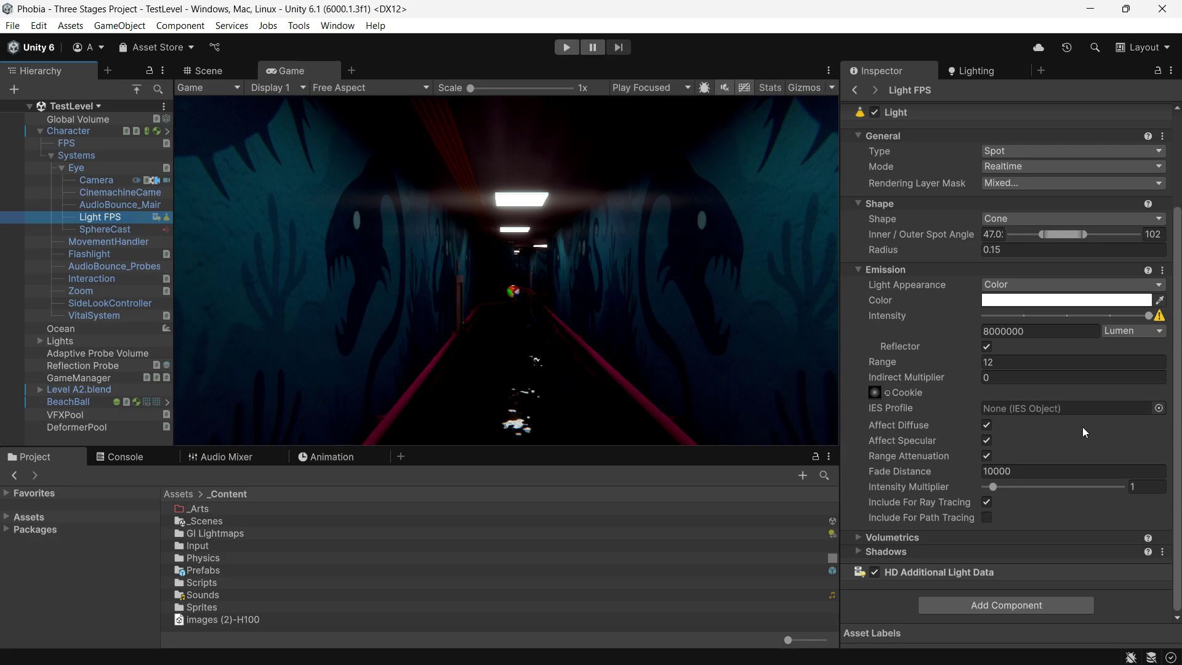
scroll(1083, 432, "up", 2)
scroll(1082, 427, "down", 2)
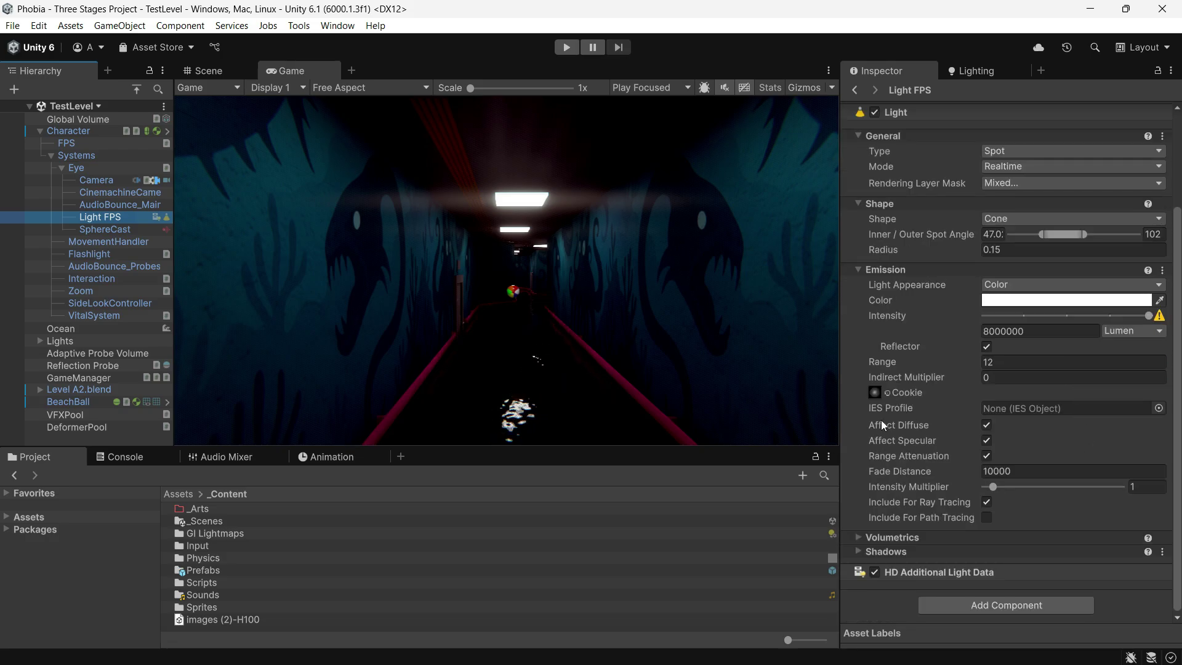
left_click(887, 395)
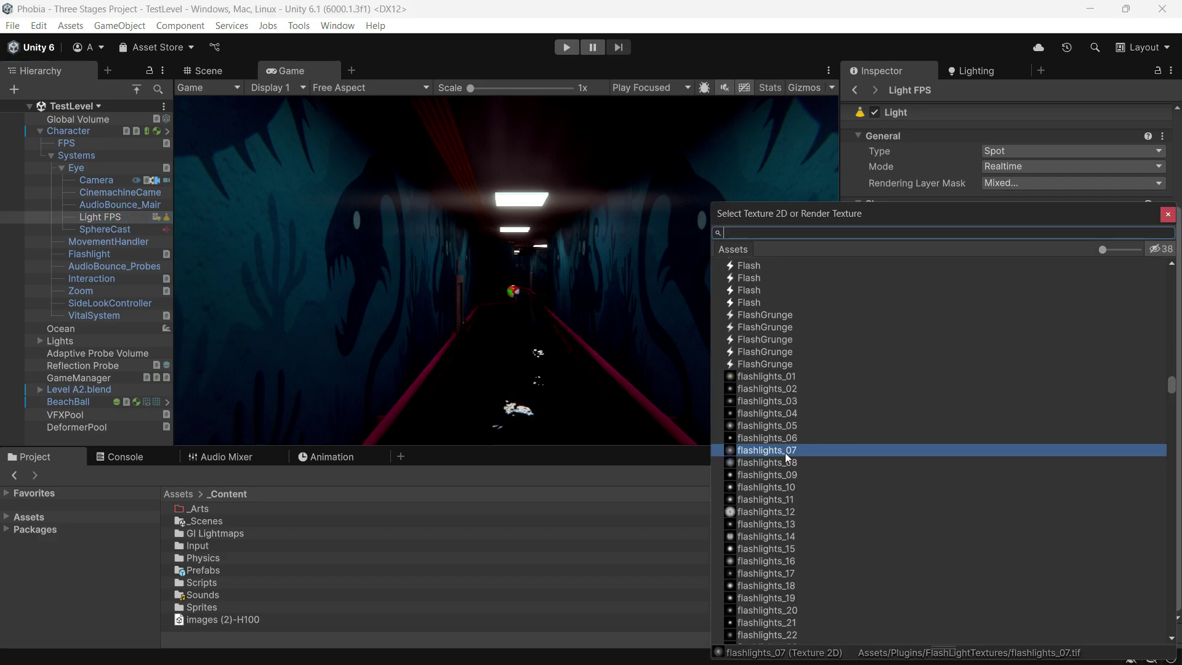
scroll(837, 471, "down", 3)
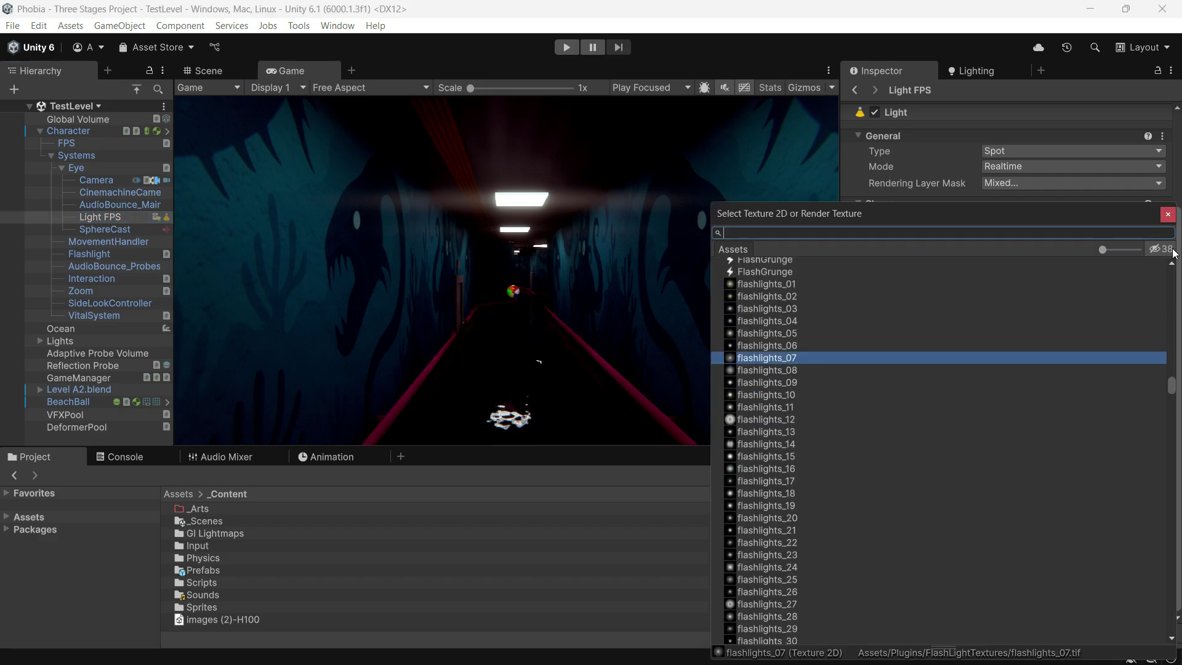
left_click(1167, 215)
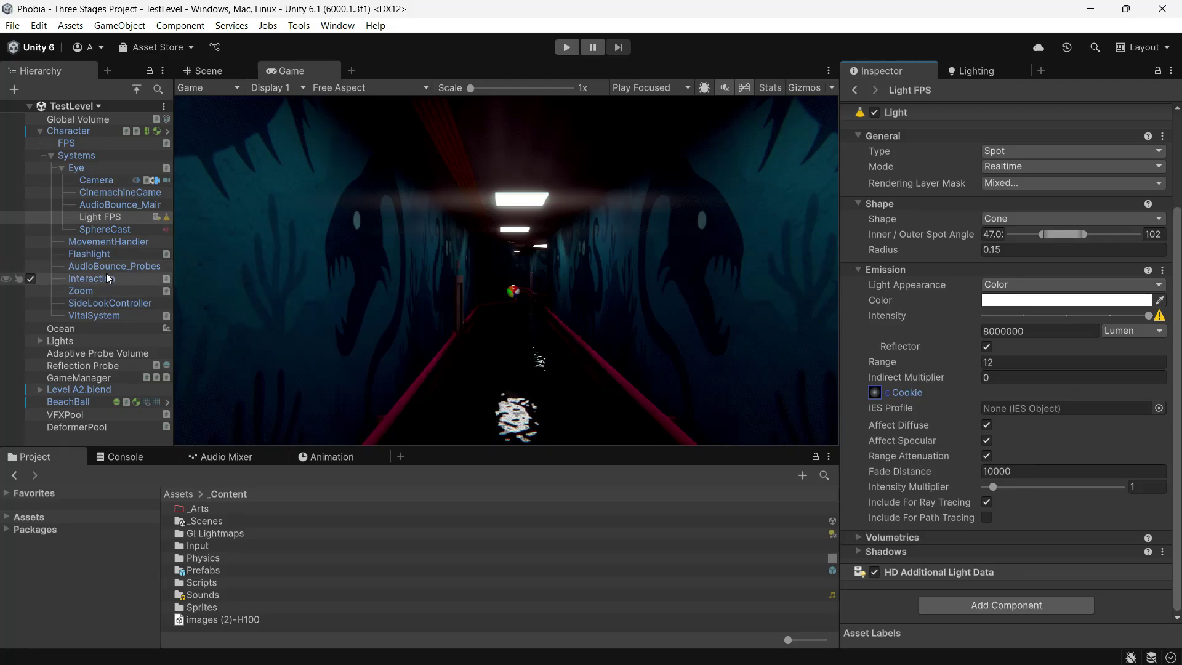
On Flashlight, enable Handle Input Internally, view Key Press options (F), then disable it
left_click(103, 255)
scroll(1041, 367, "up", 1)
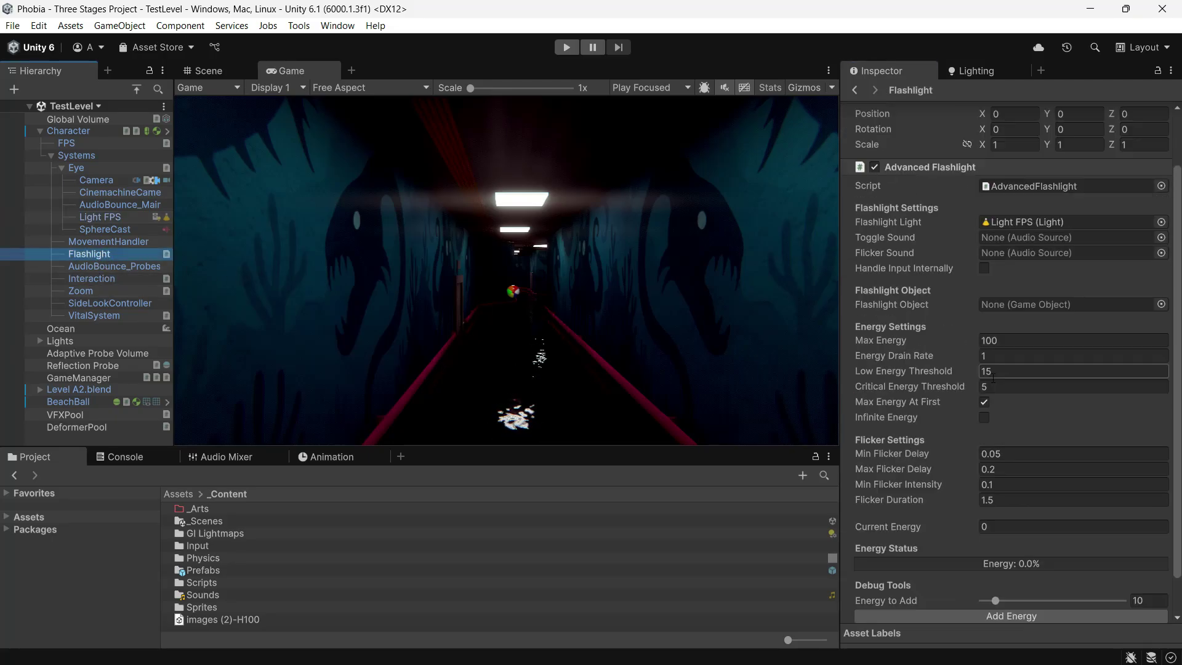
scroll(1040, 368, "up", 2)
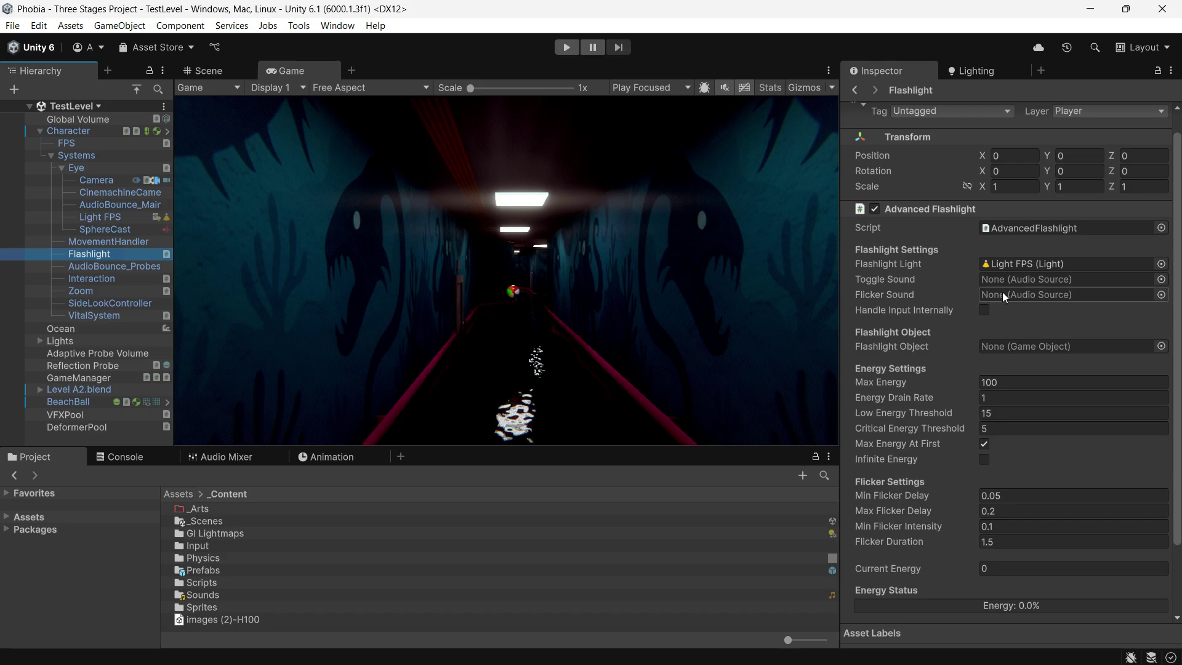
left_click(887, 314)
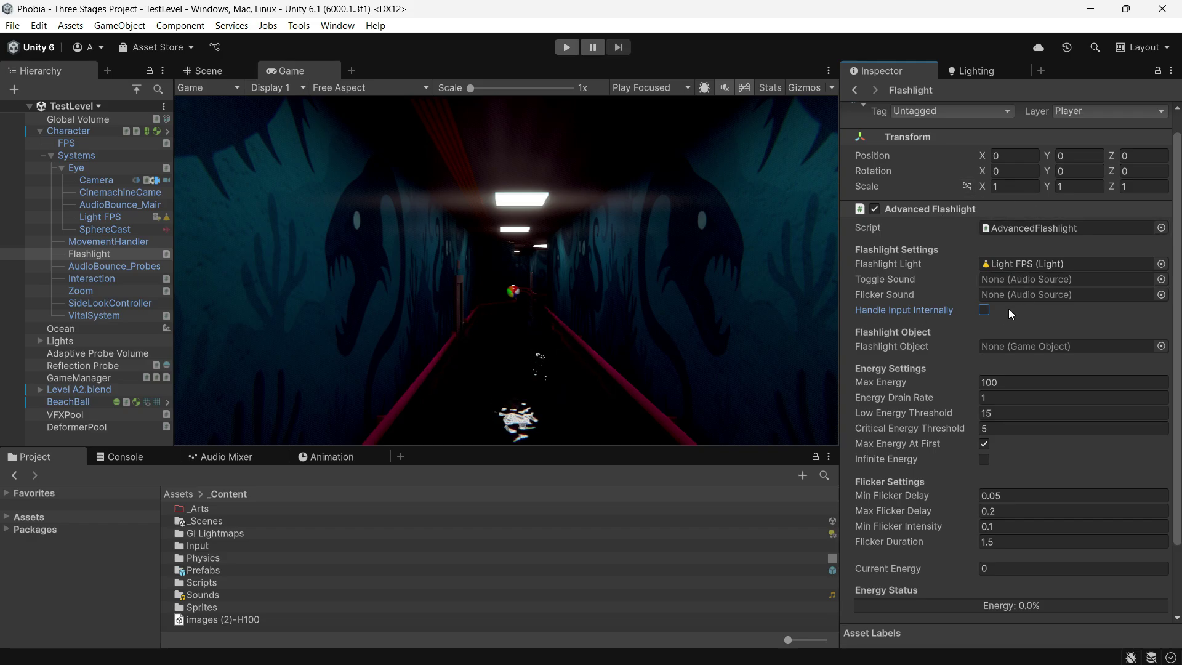
left_click(985, 310)
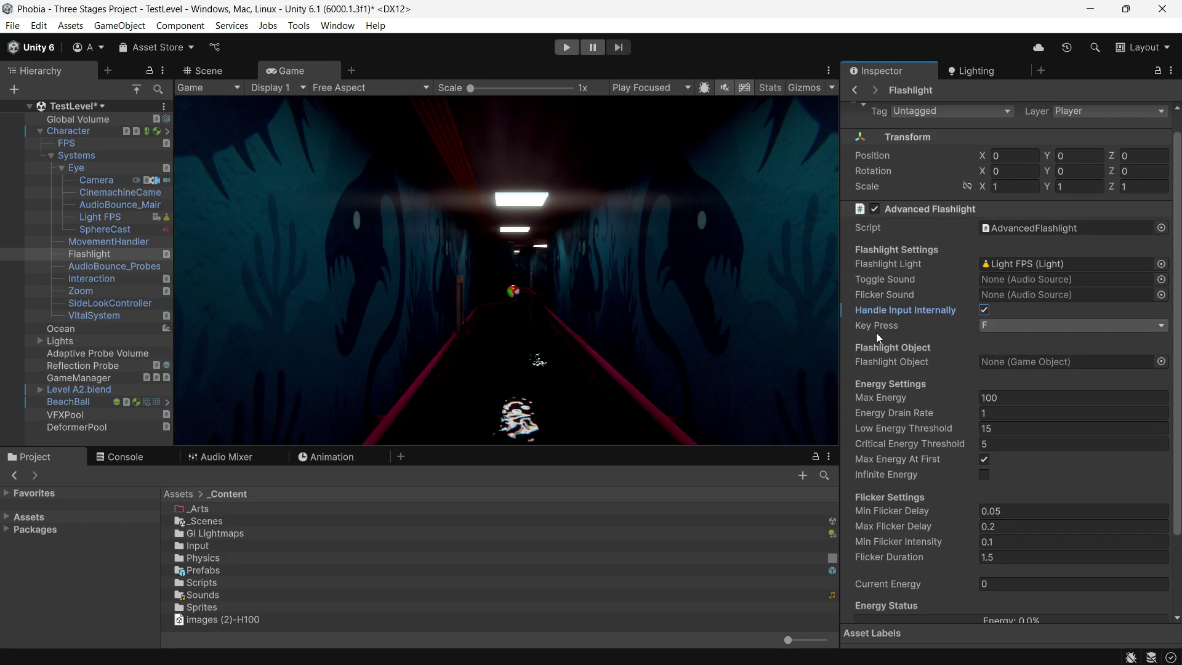
left_click(1000, 329)
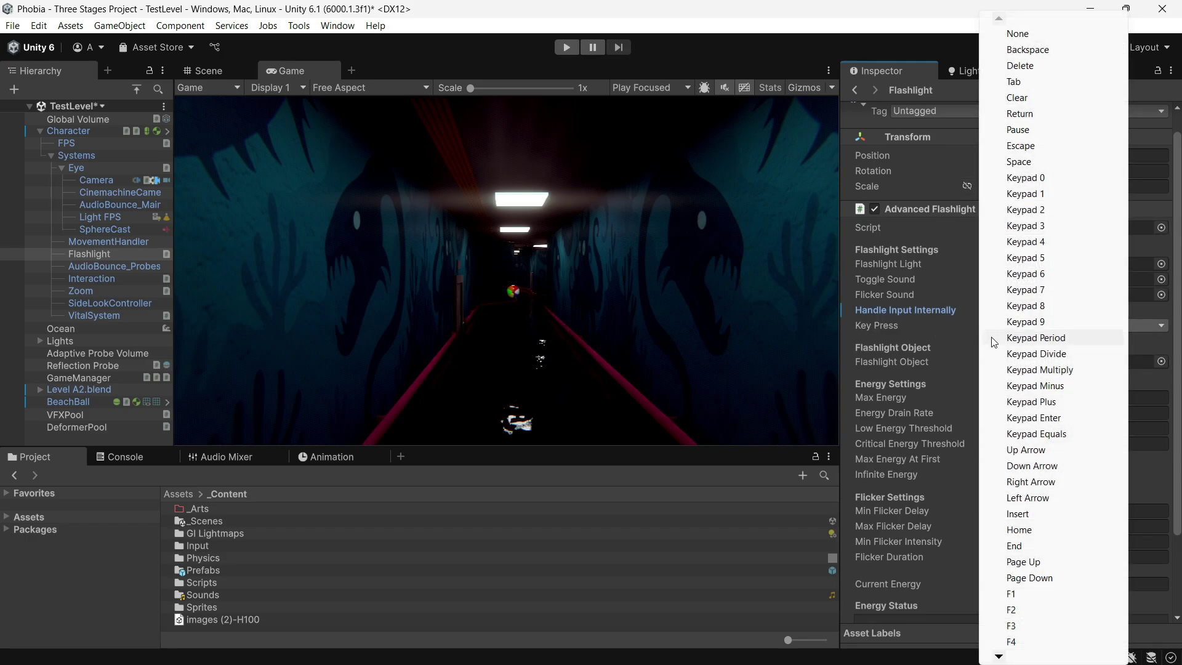
left_click(916, 333)
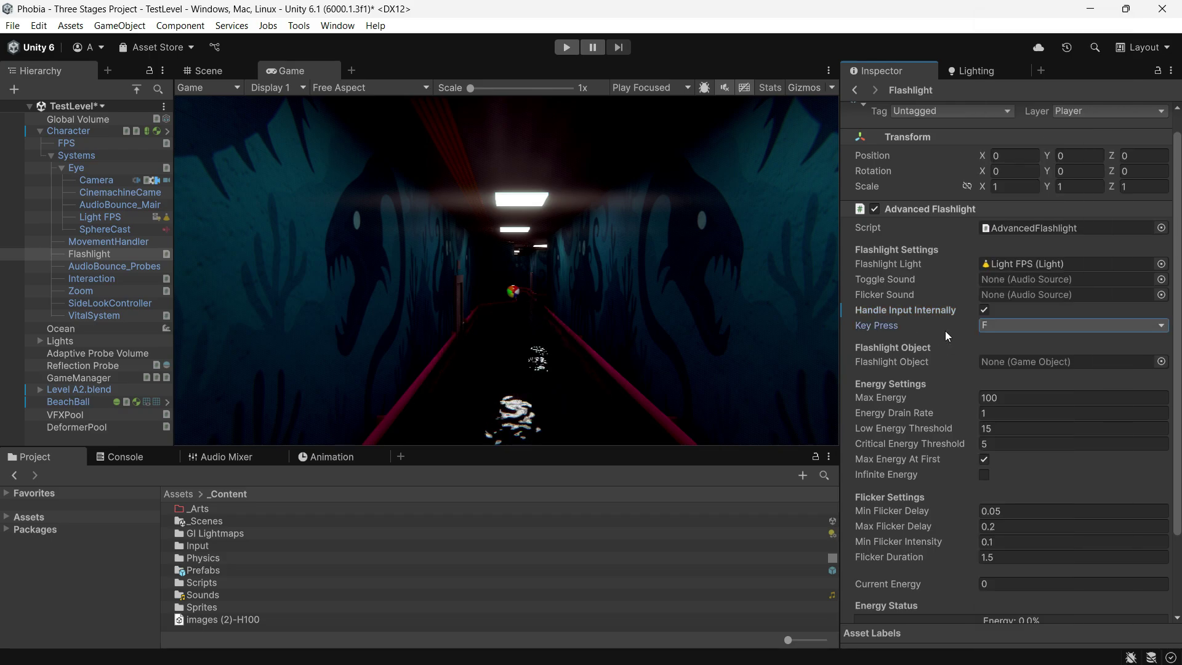
left_click(985, 311)
In InputManager.cs, expand InitializeInput and find the FlashLight binding's OnFlashLight callback
key("alt+Tab")
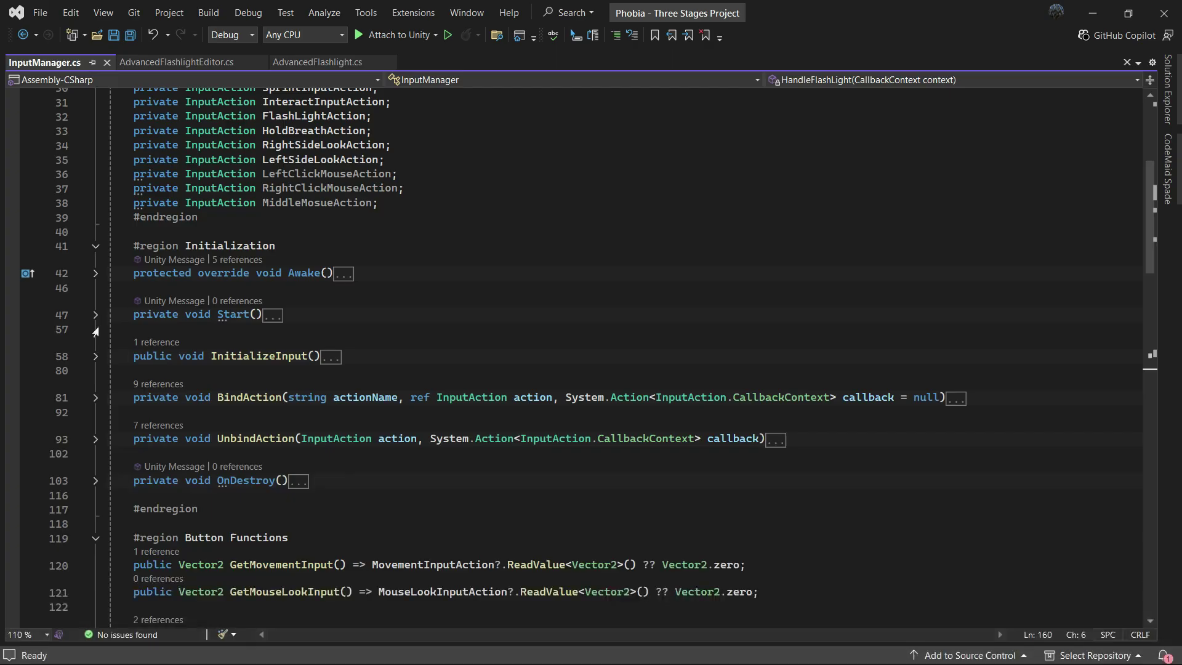
left_click(96, 357)
scroll(411, 374, "down", 1)
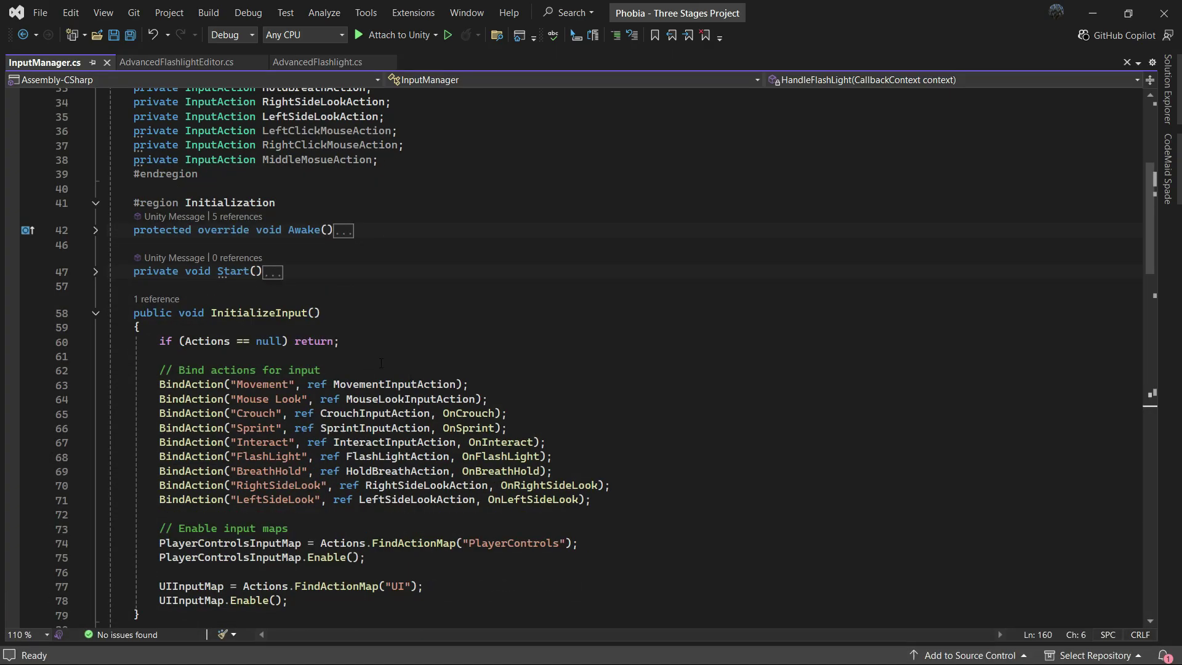
left_click(277, 312)
scroll(277, 313, "down", 2)
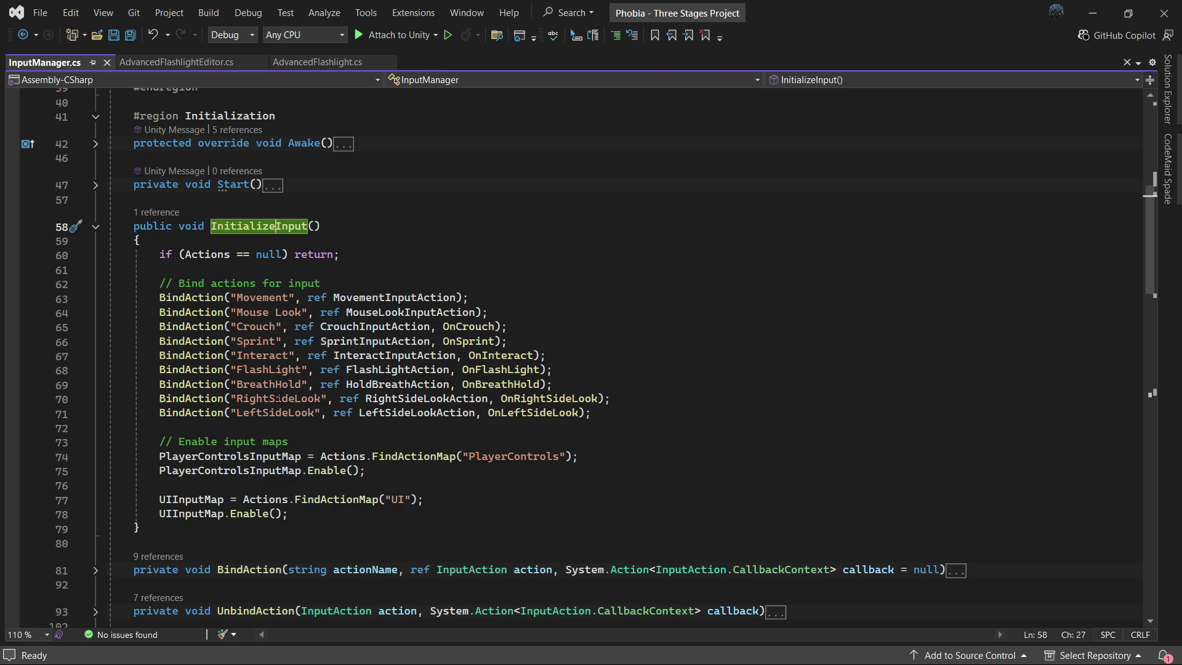
left_click(269, 369)
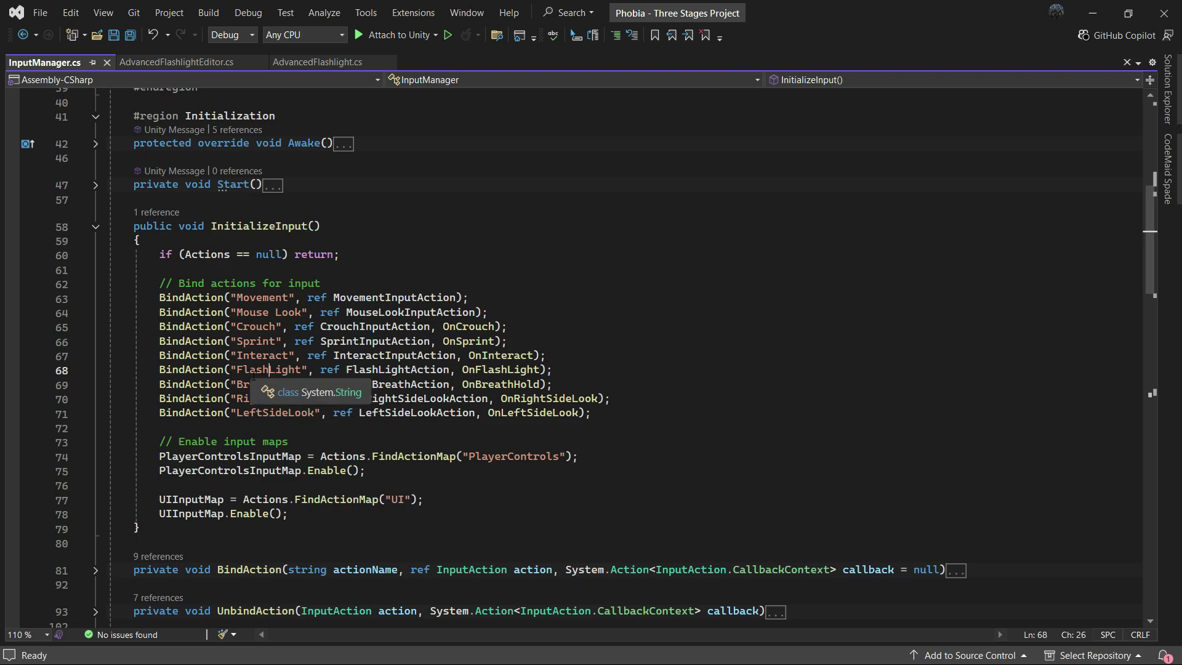
left_click(495, 370)
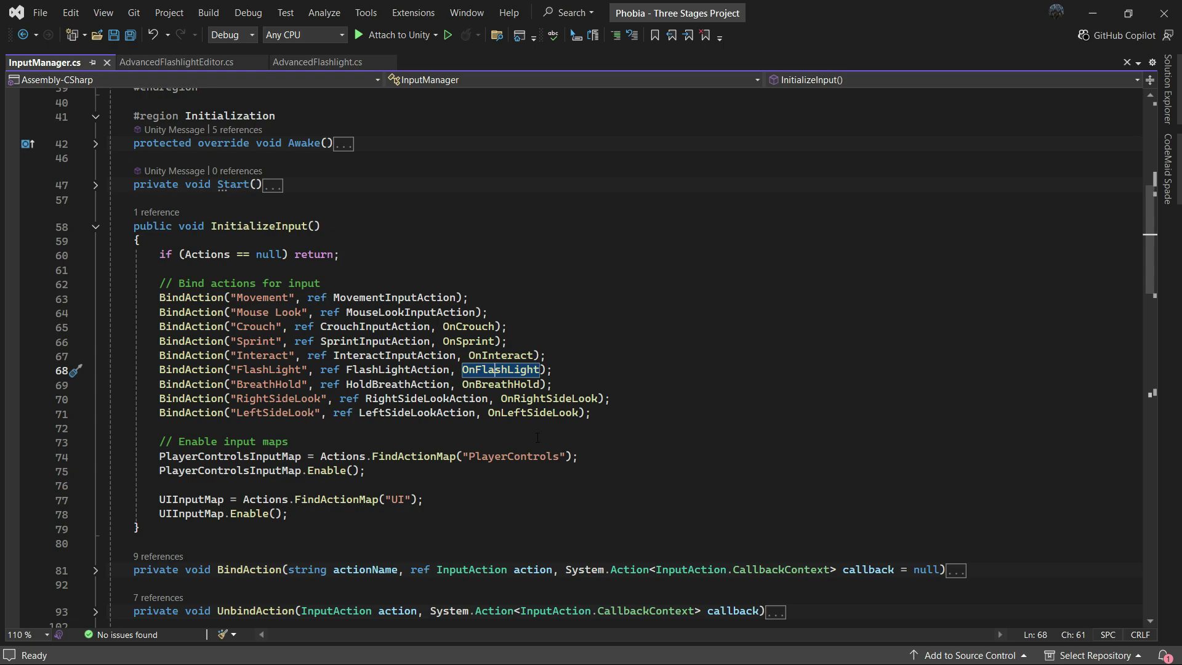
mouse_move(501, 369)
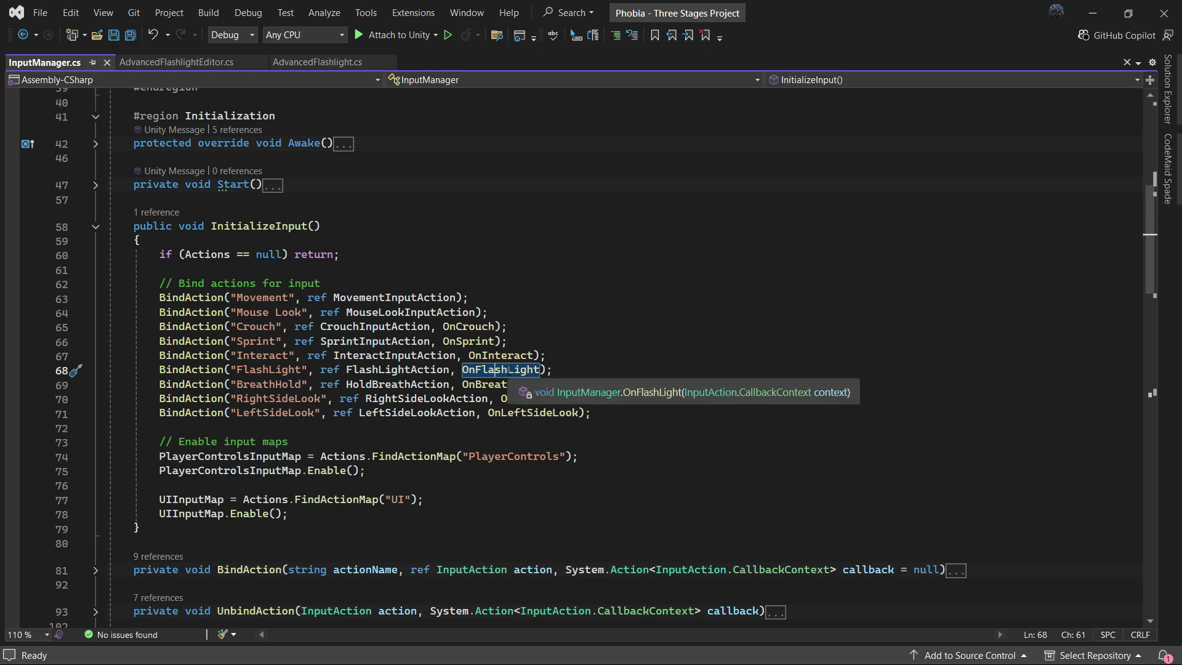
Follow OnFlashLight to HandleFlashLight and inspect its P_AdvancedFlashlight.ToggleFlashlight call
key("F12")
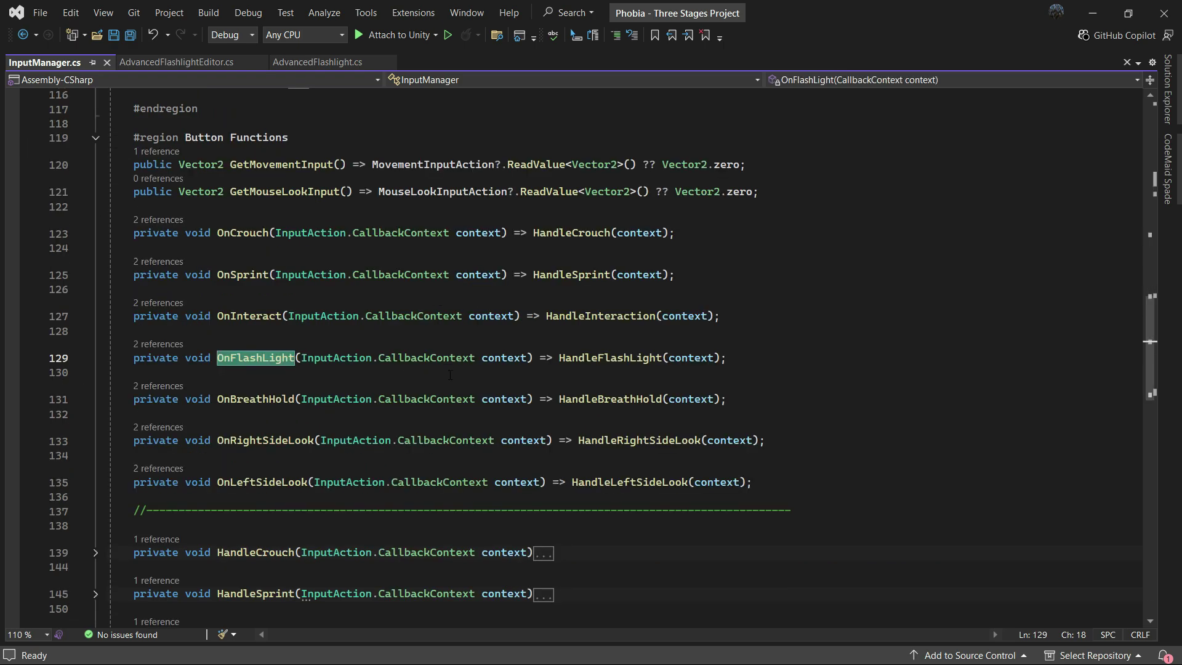
left_click(598, 358)
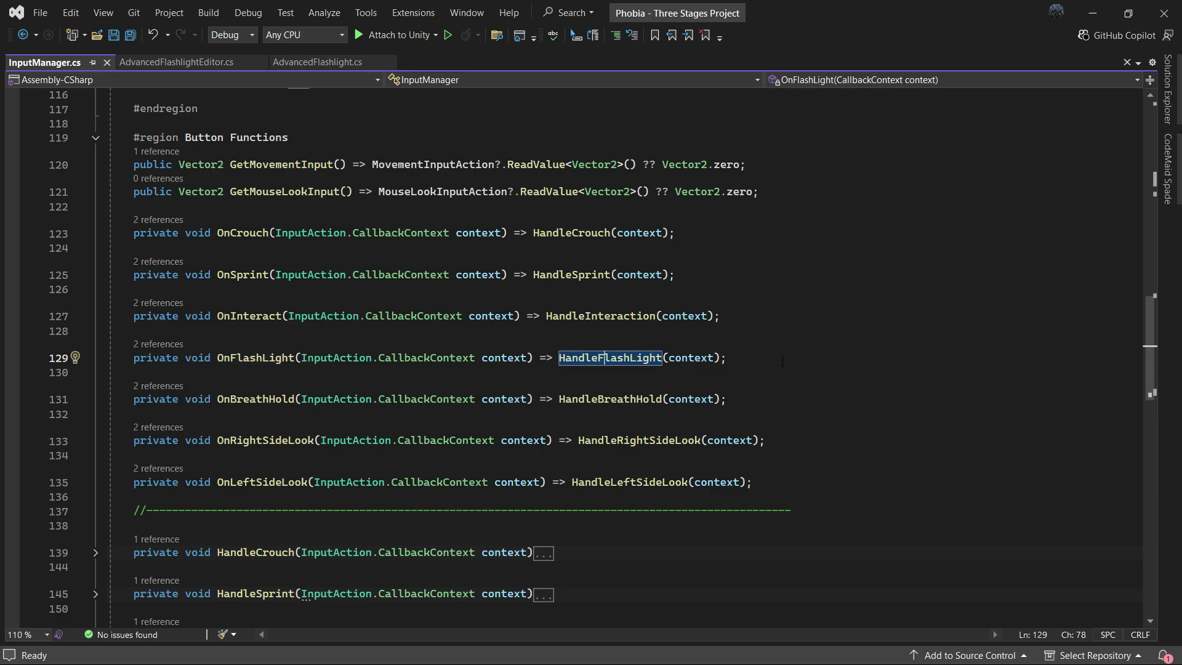
key("F12")
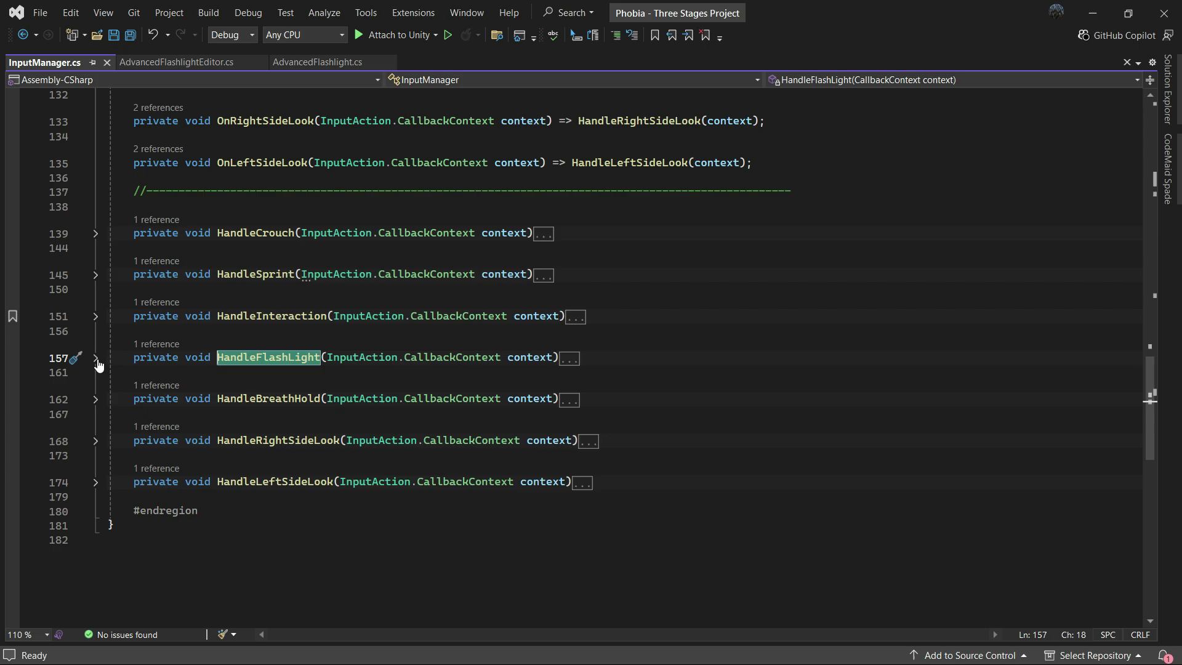
left_click(95, 357)
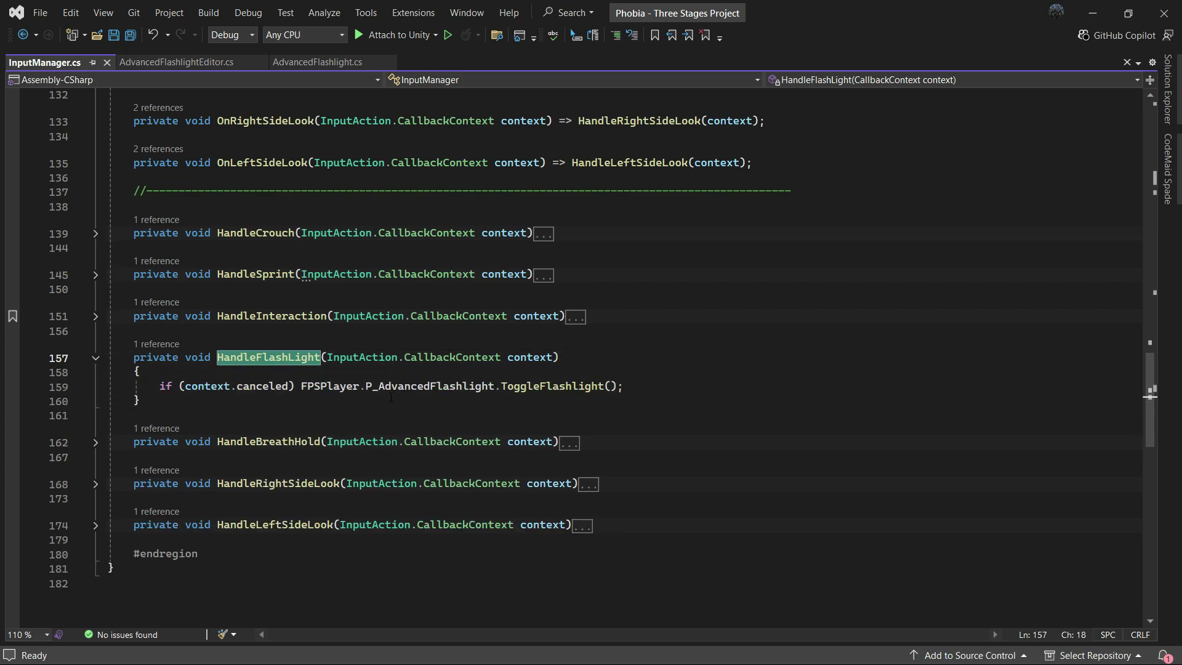
left_click(477, 386)
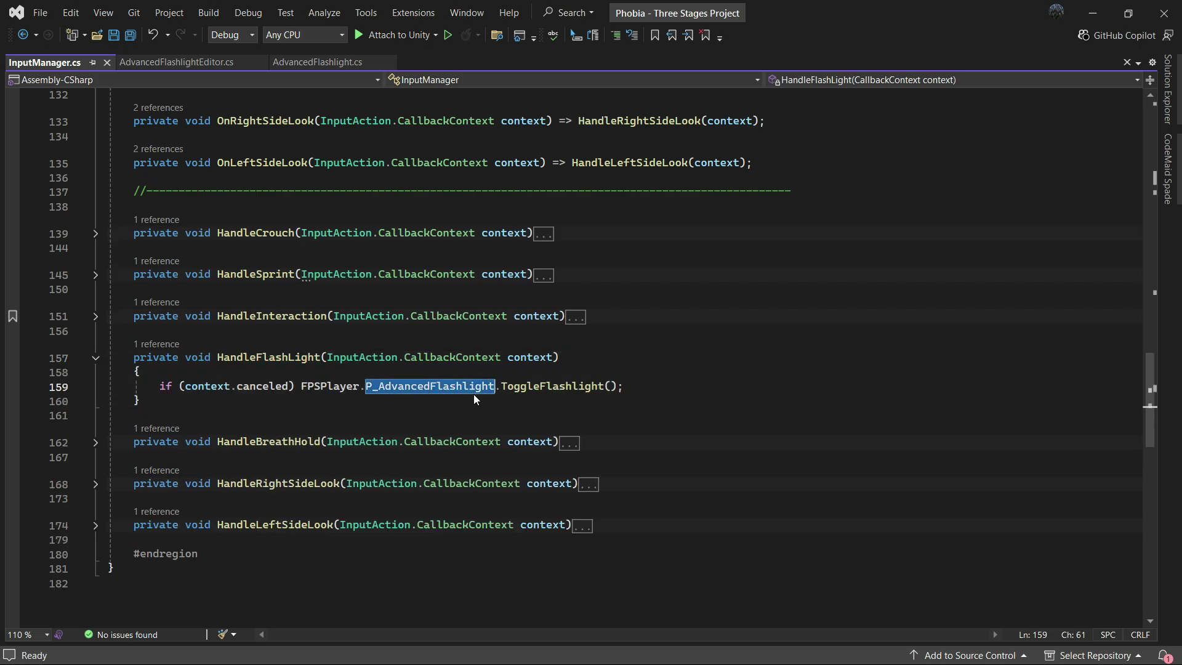
double_click(553, 386)
key("End")
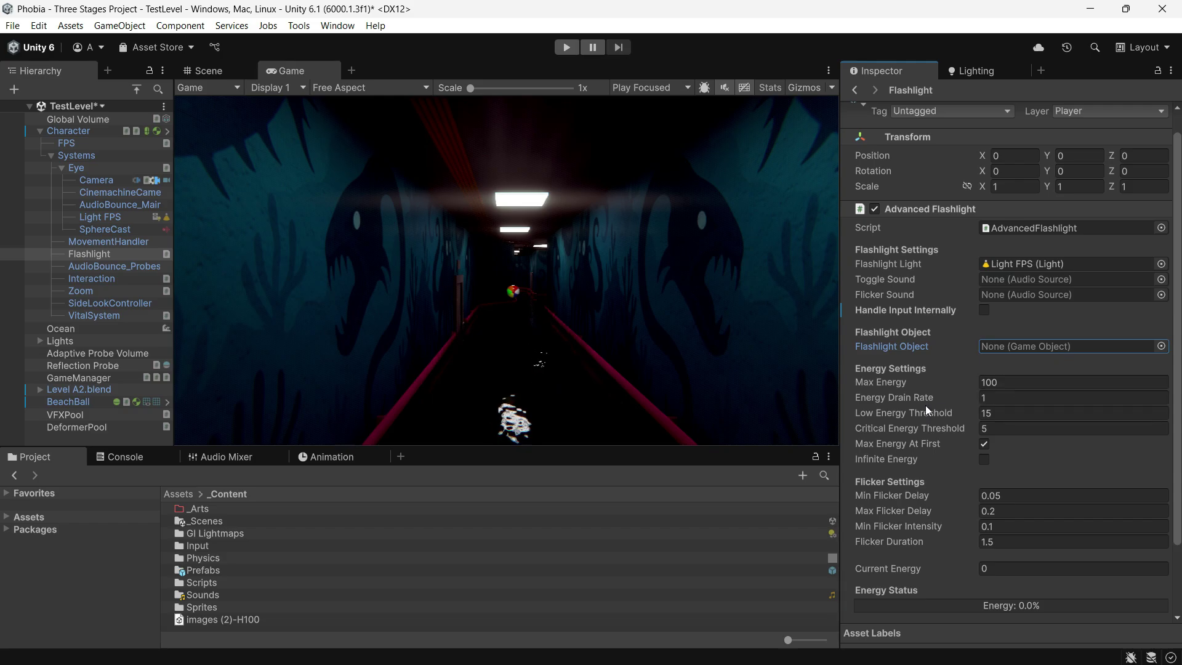
scroll(925, 405, "down", 1)
scroll(912, 389, "down", 1)
left_click(896, 300)
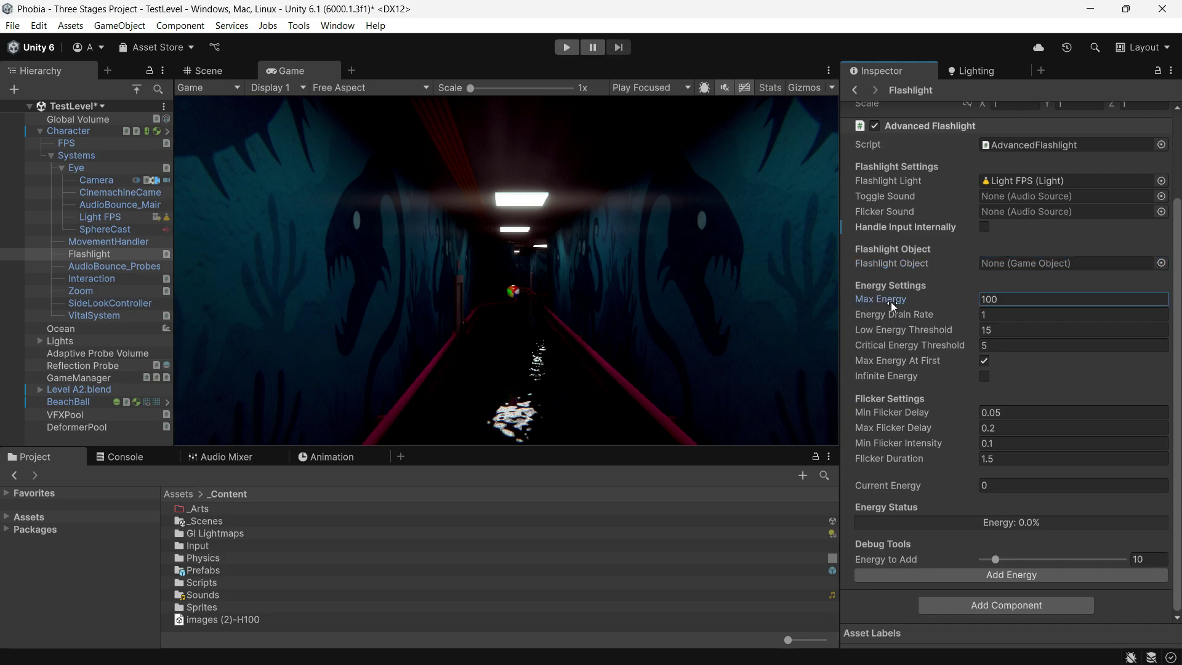
left_click(989, 314)
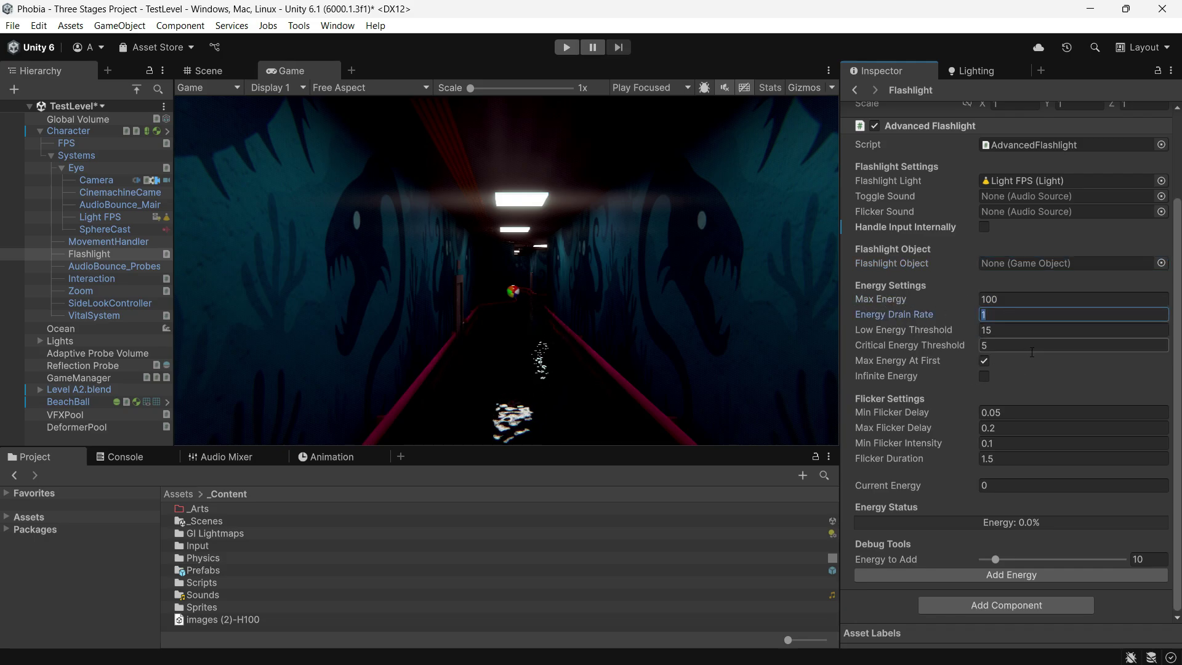
key("Tab")
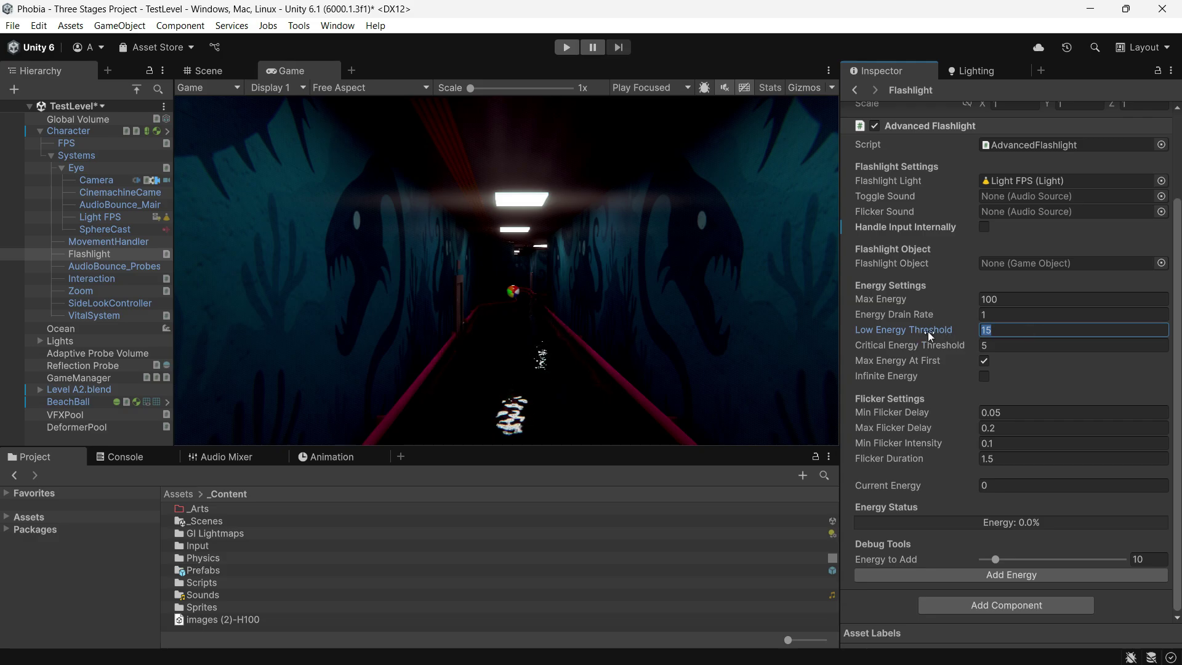
key("Tab")
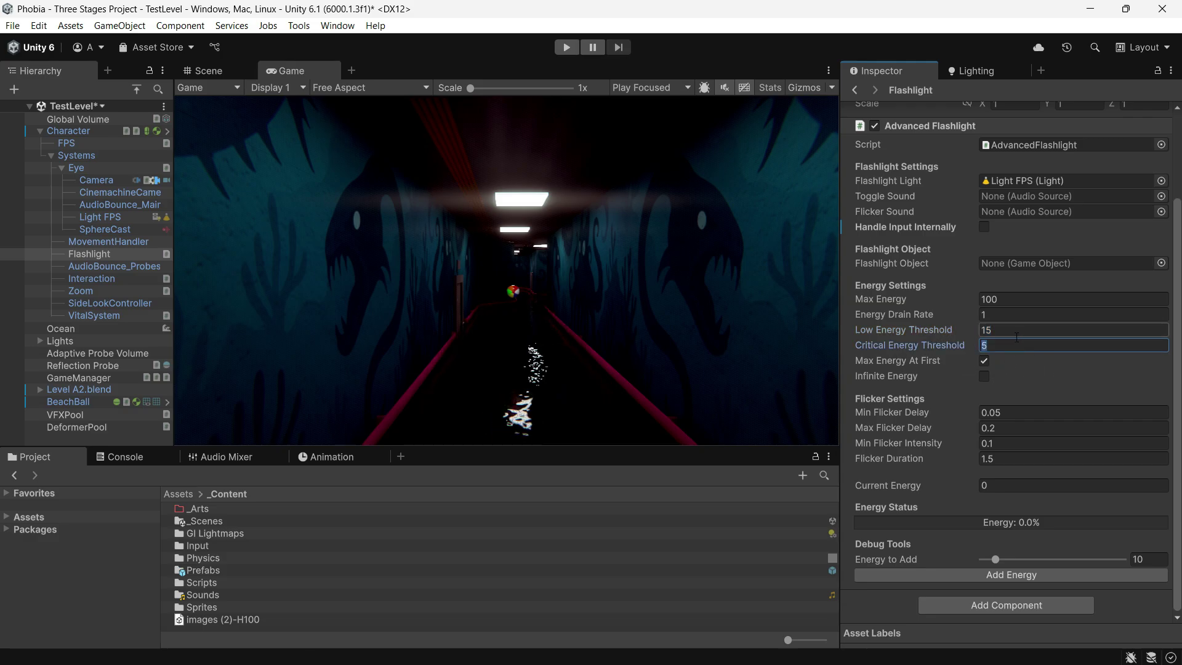
key("Tab")
key("Tab")
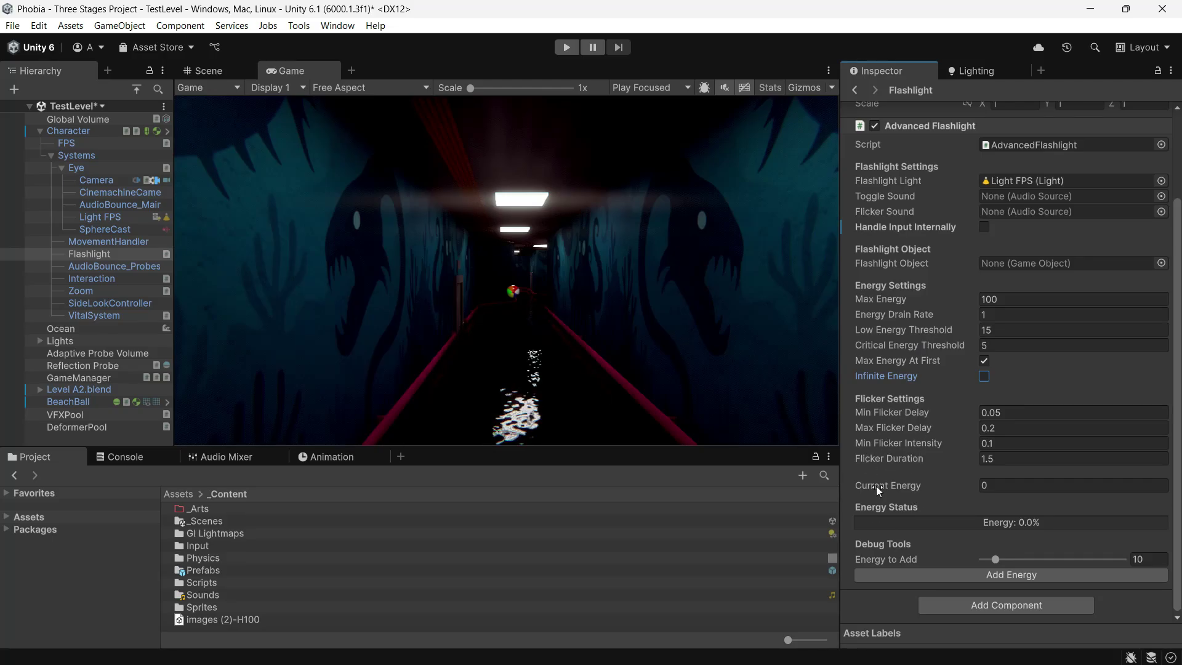
Scrub Current Energy up to about 29.6, reset it to 0, then add debug energy
left_click_drag(877, 486, 903, 493)
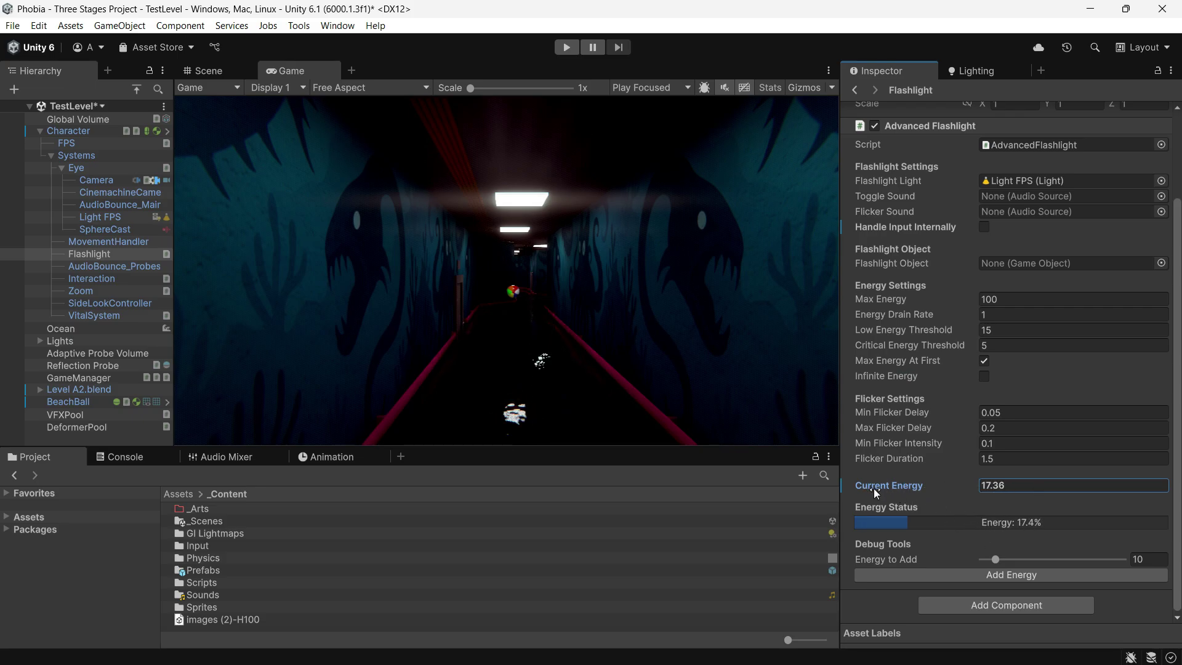
left_click_drag(874, 489, 1005, 482)
left_click(1005, 484)
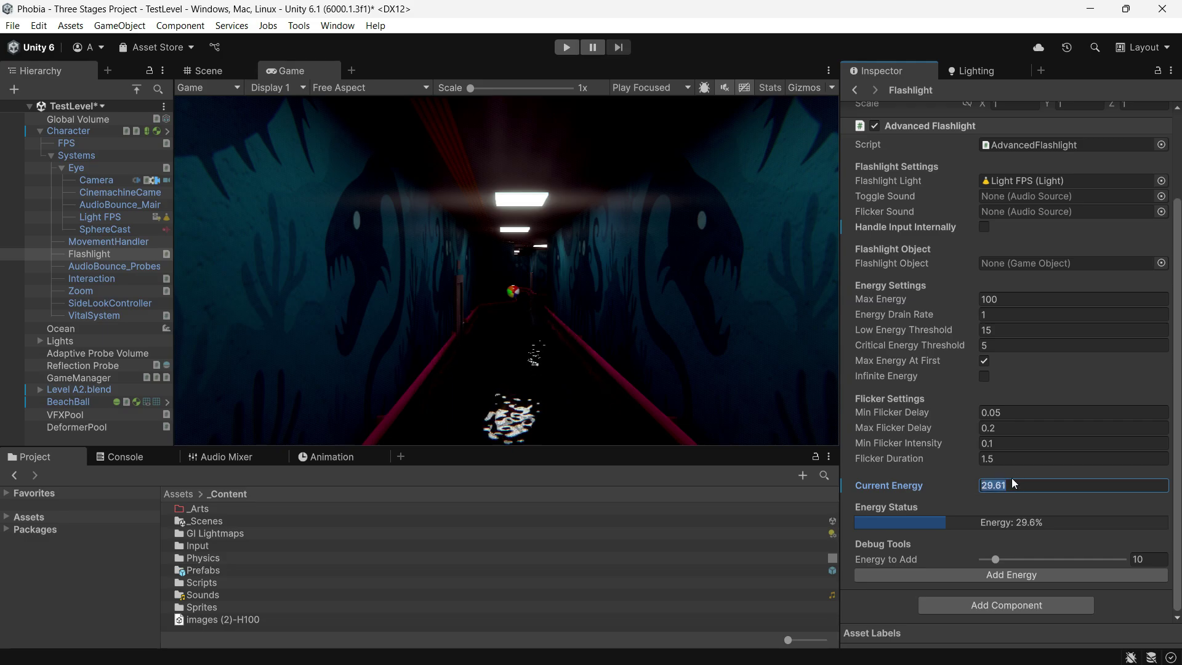
type("0")
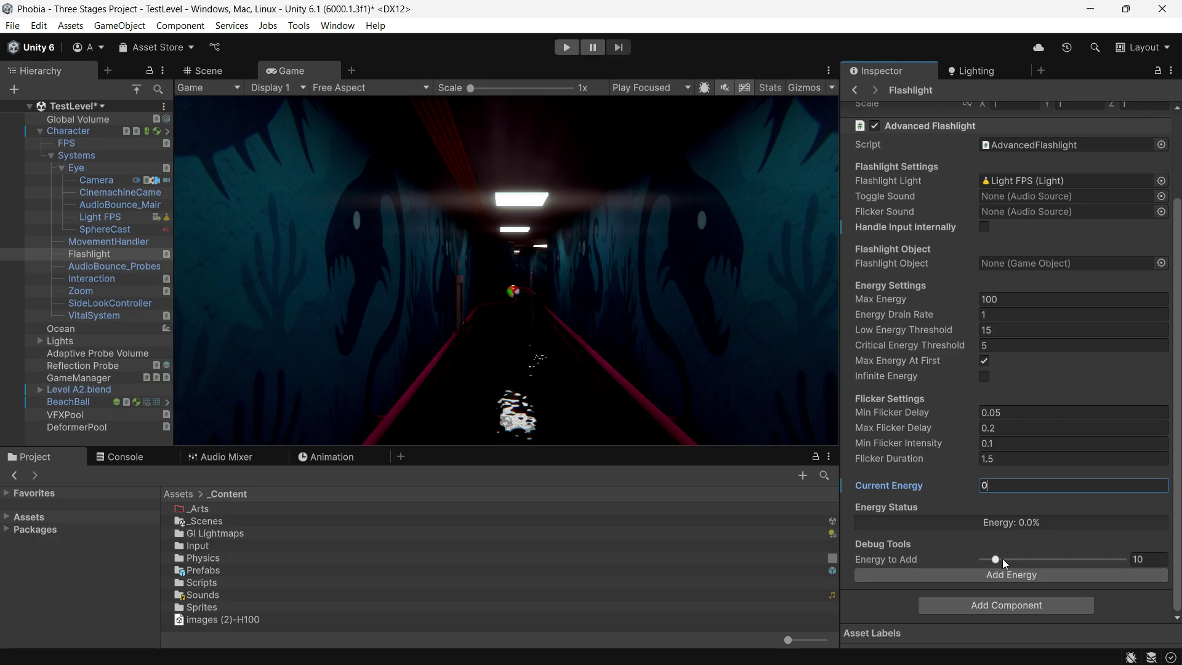
left_click(1011, 573)
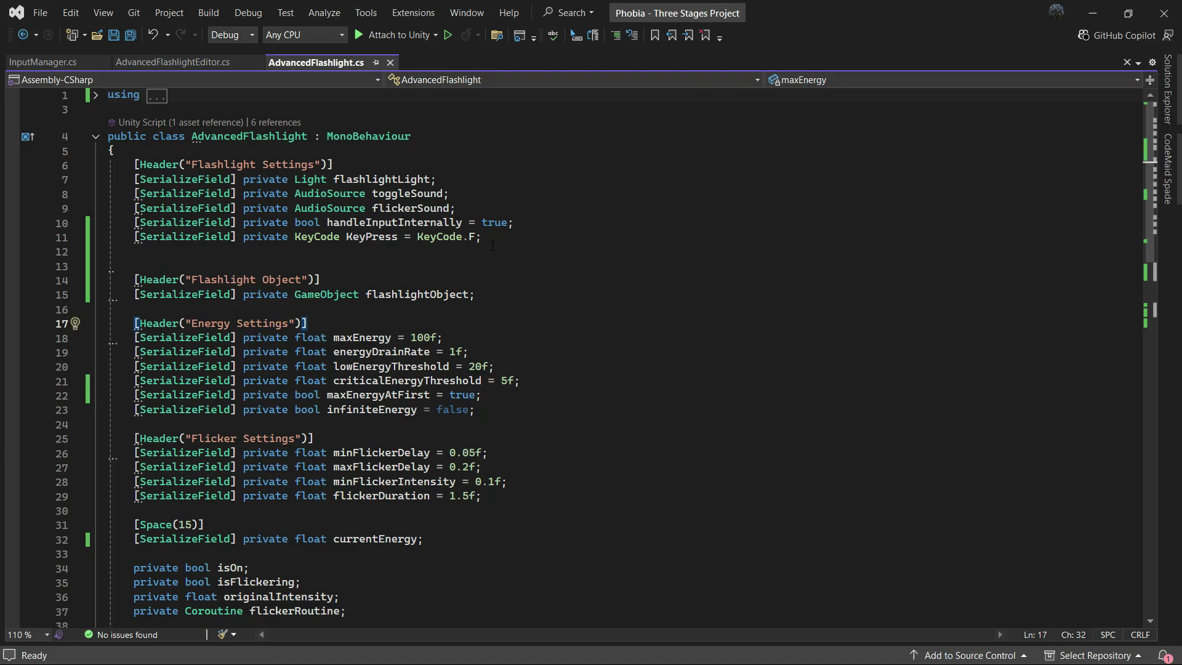
Review the Flashlight Settings fields and Update's key-press toggle and energy drain blocks
left_click_drag(493, 245, 107, 165)
left_click(499, 495)
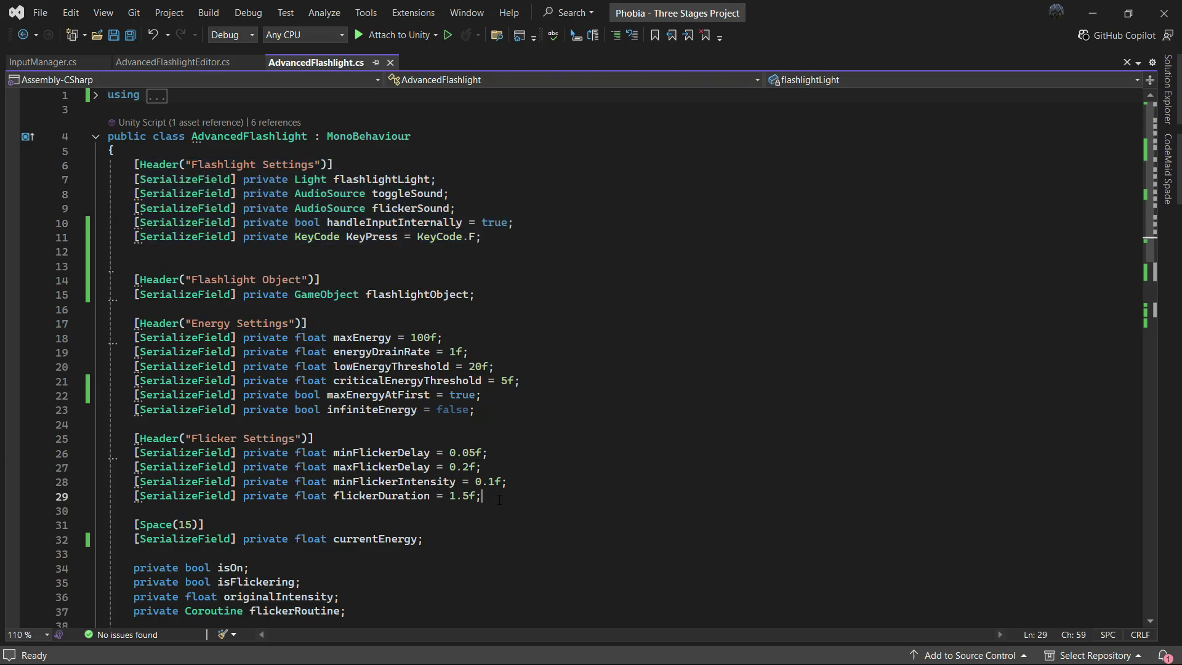
left_click(499, 582)
scroll(305, 370, "down", 11)
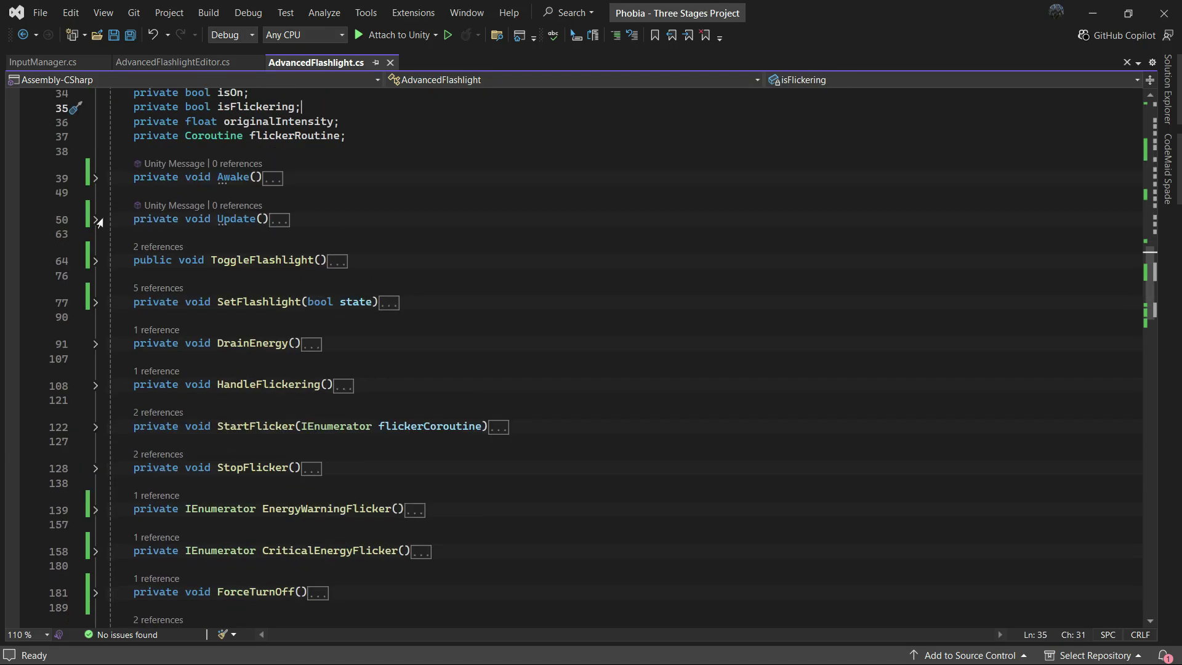
left_click(96, 219)
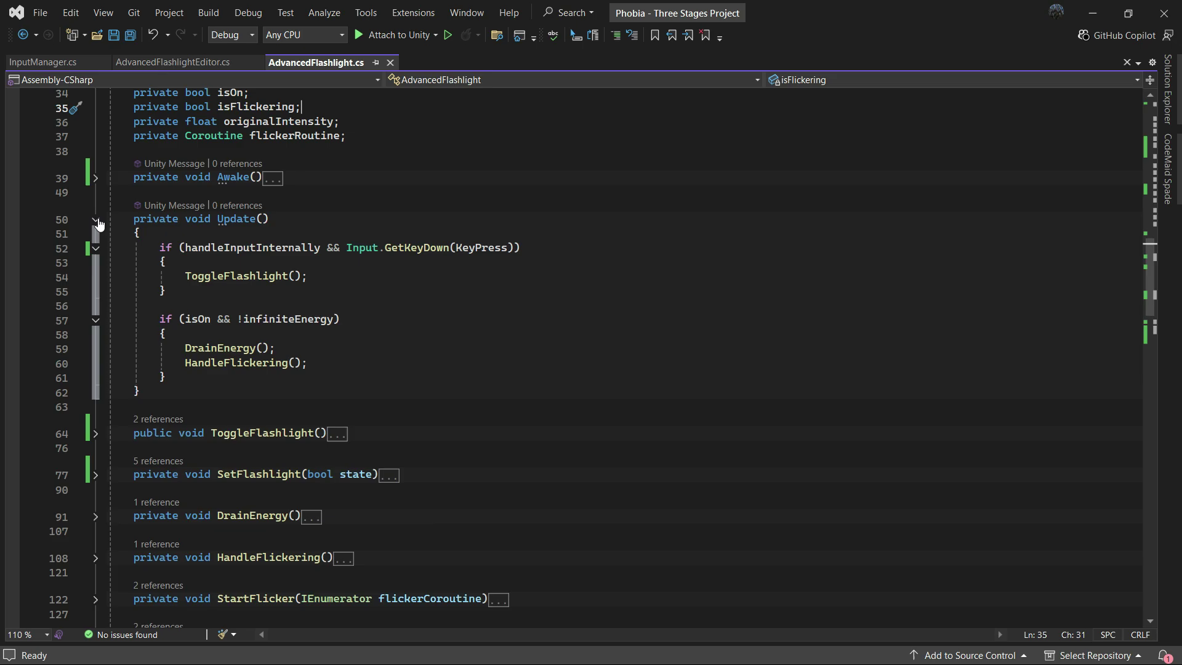
left_click(266, 290)
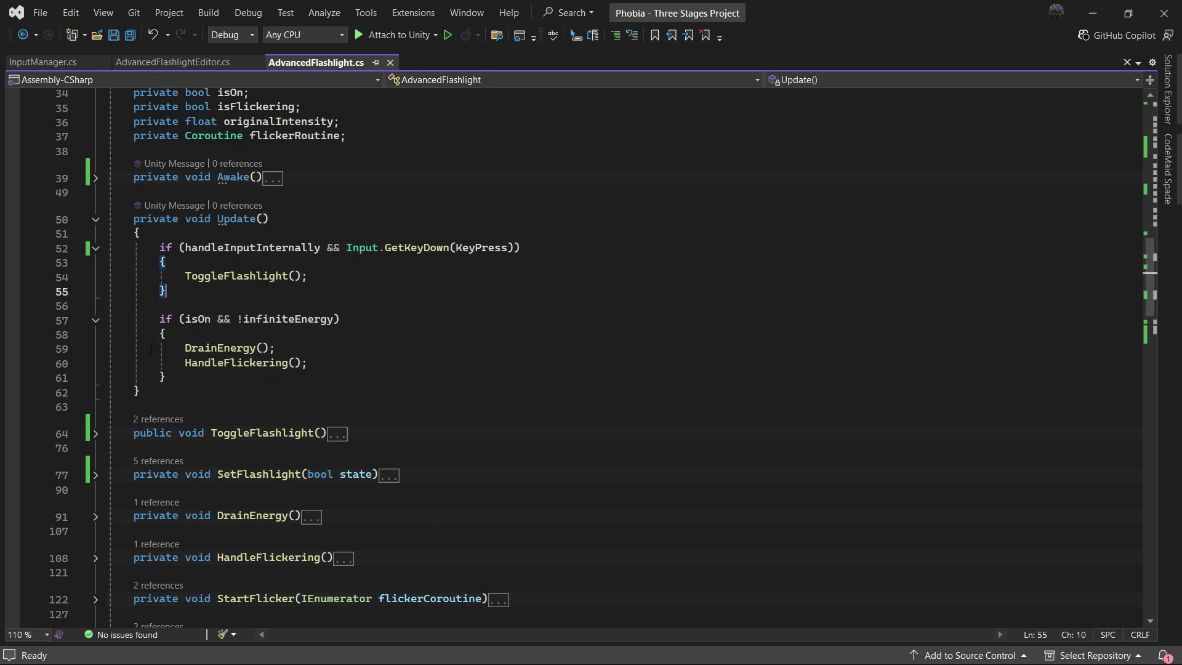
left_click(167, 378)
left_click(95, 221)
scroll(320, 326, "down", 1)
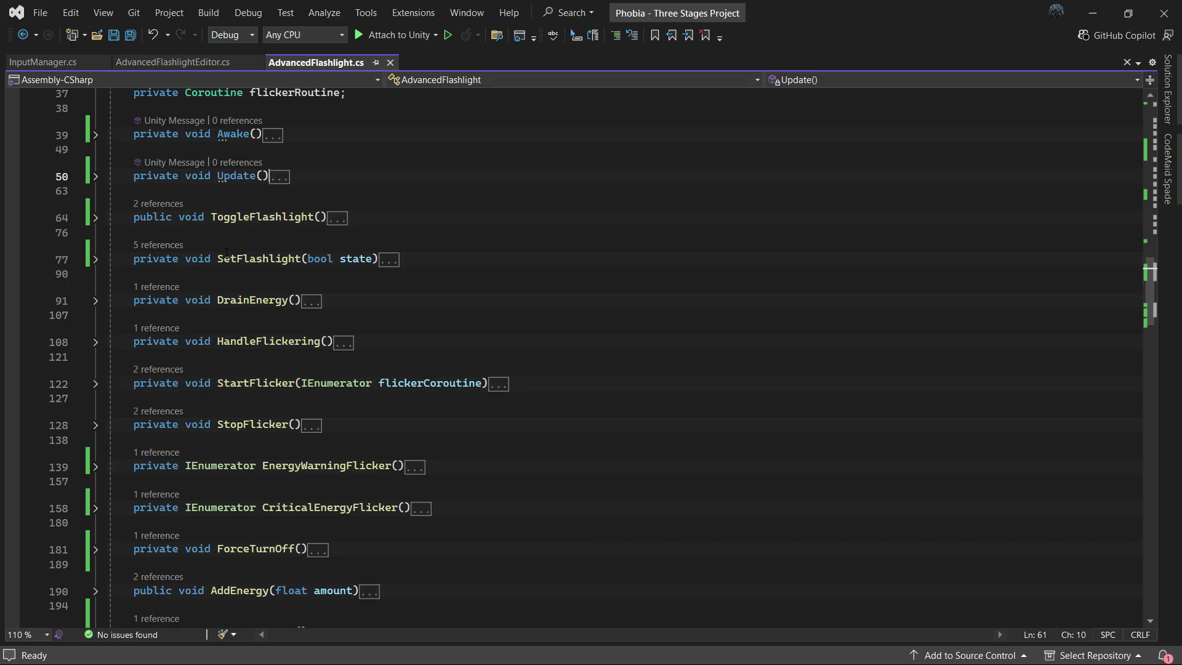
Expand and read the ToggleFlashlight and SetFlashlight method bodies
double_click(379, 155)
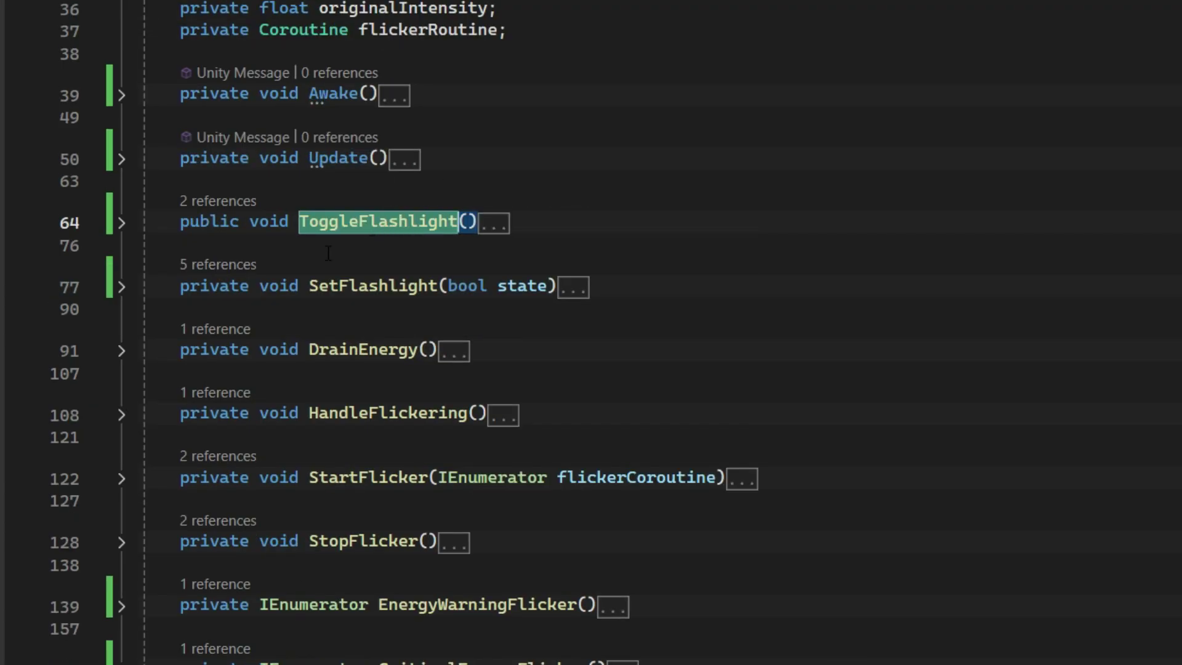
left_click(121, 222)
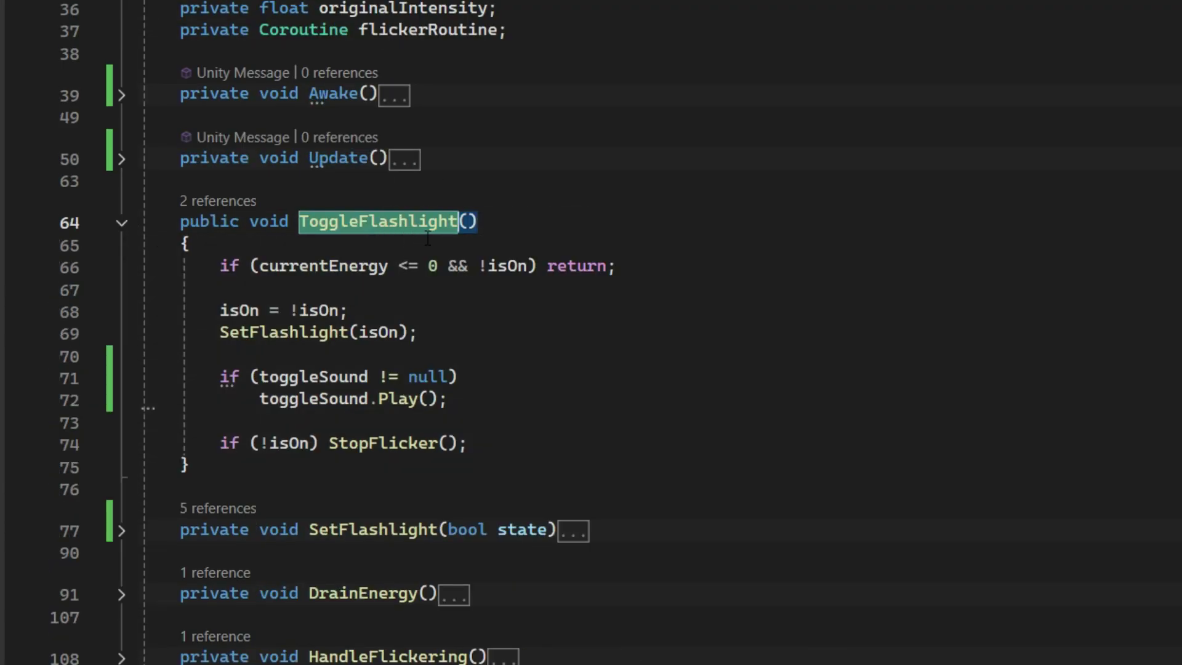
left_click(525, 395)
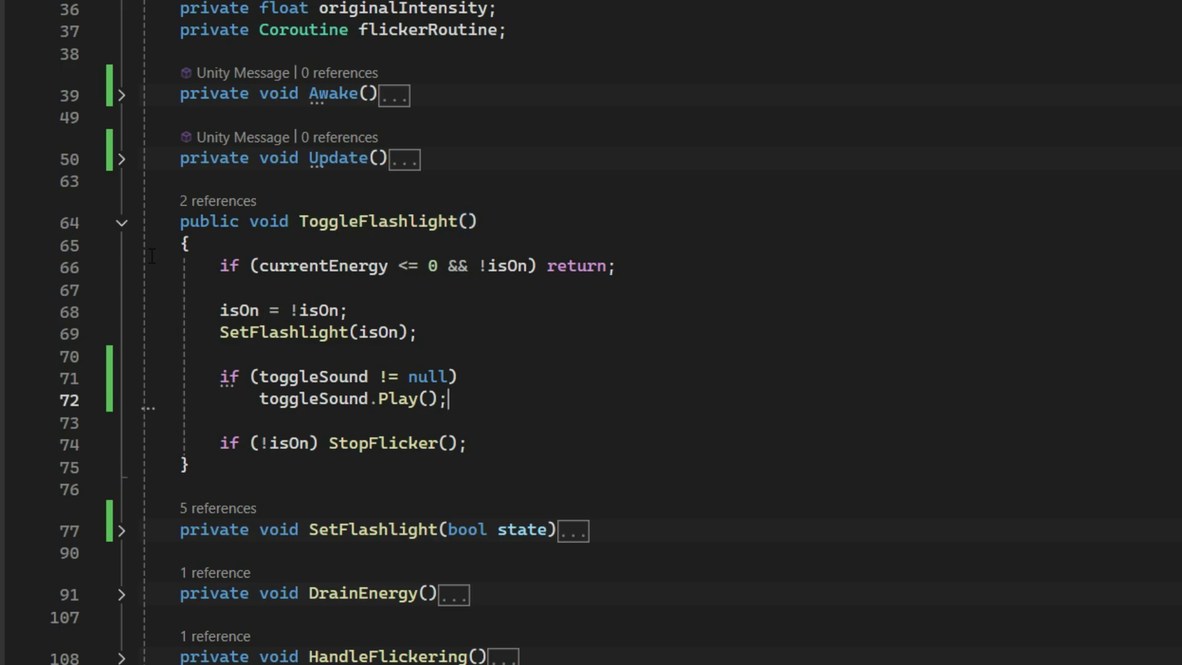
left_click(121, 530)
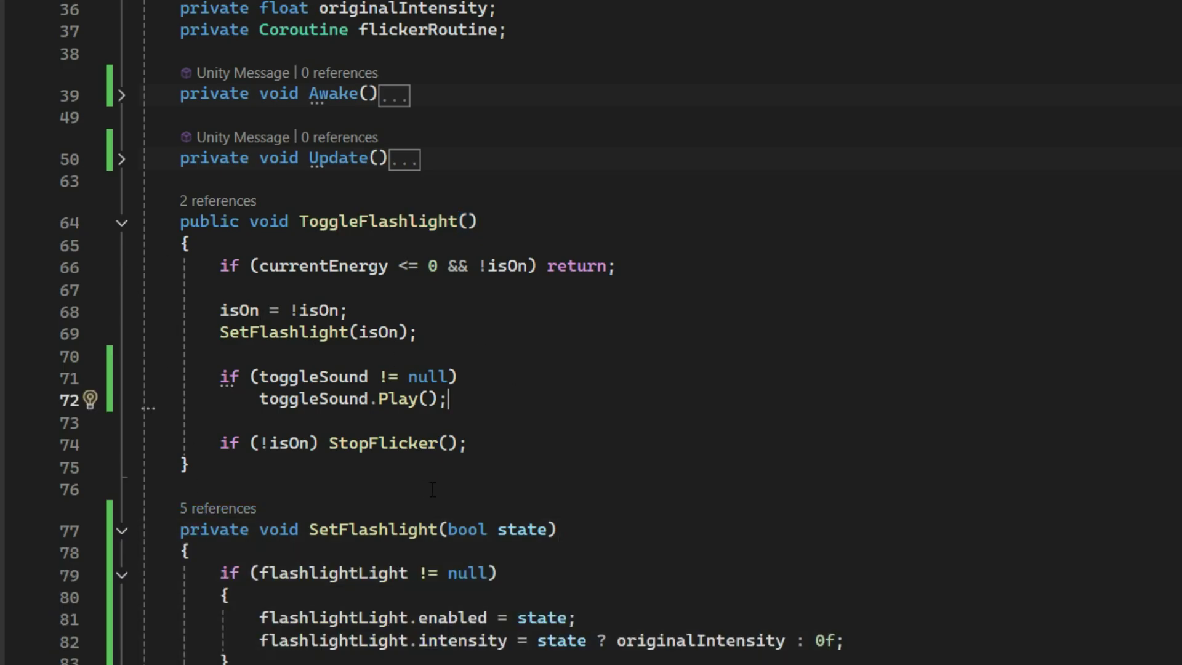
scroll(432, 490, "down", 2)
left_click(351, 398)
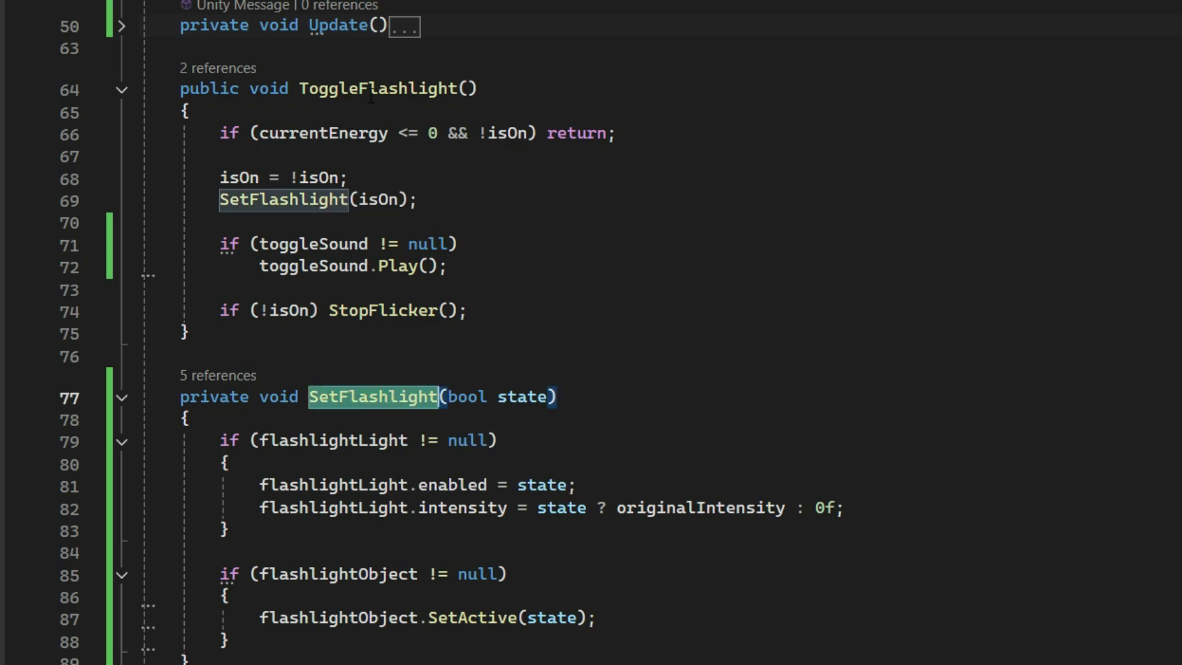
Highlight ToggleFlashlight's body and sound lines, then collapse all methods with Ctrl+M, O
left_click(458, 89)
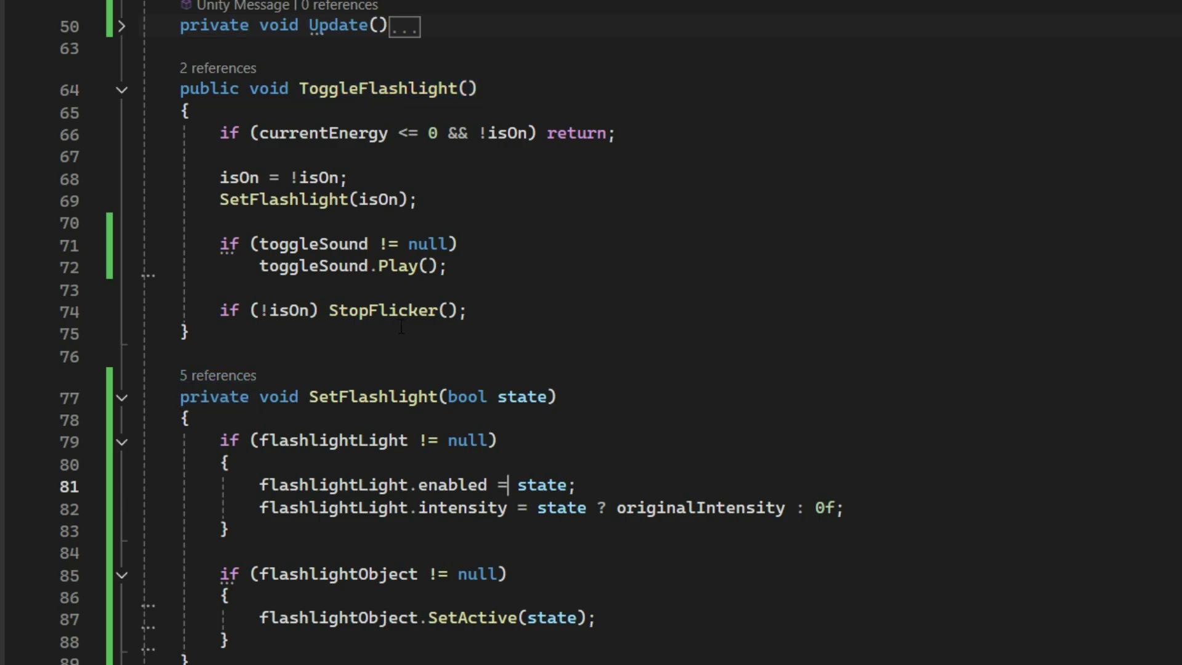
mouse_move(185, 357)
left_mouse_down()
mouse_move(240, 108)
mouse_move(182, 95)
left_mouse_up()
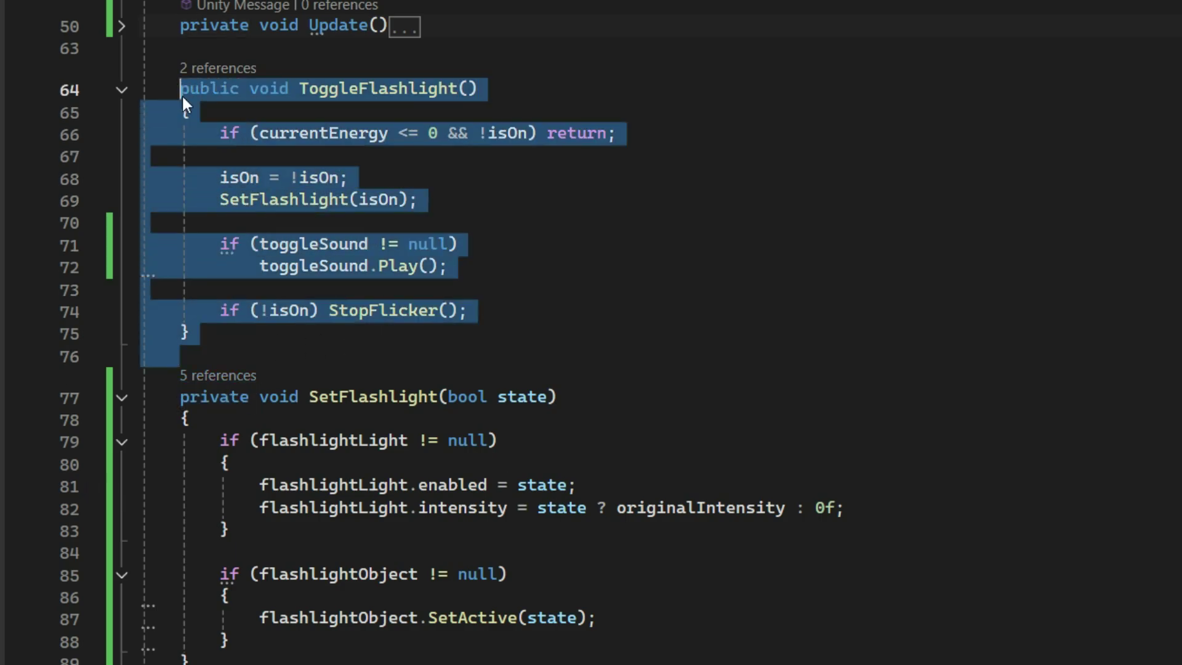
left_click(503, 311)
left_click_drag(509, 319, 213, 244)
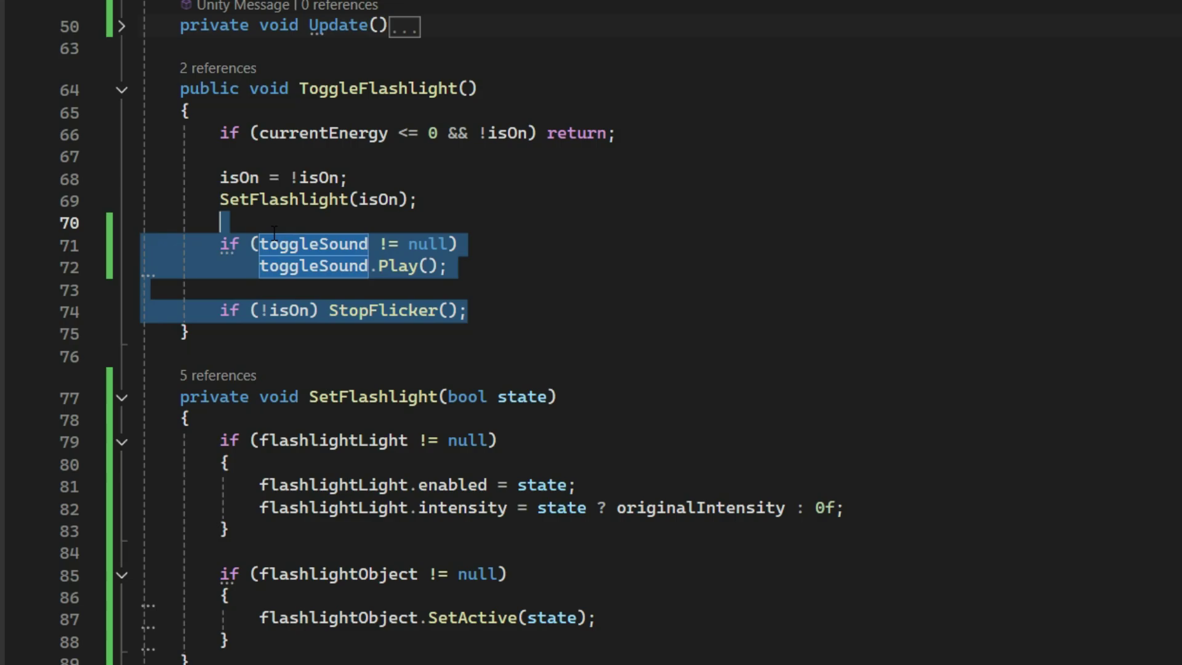
key("ctrl+m")
key("ctrl+o")
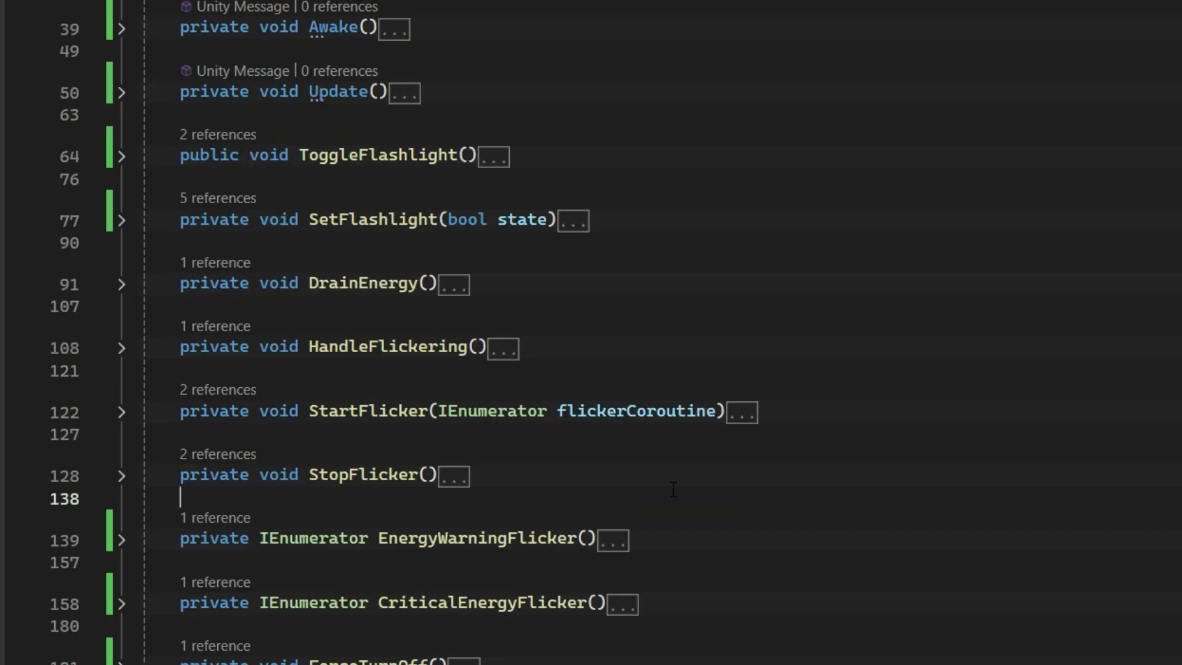
scroll(672, 489, "down", 3)
scroll(673, 490, "down", 1)
scroll(354, 458, "down", 1)
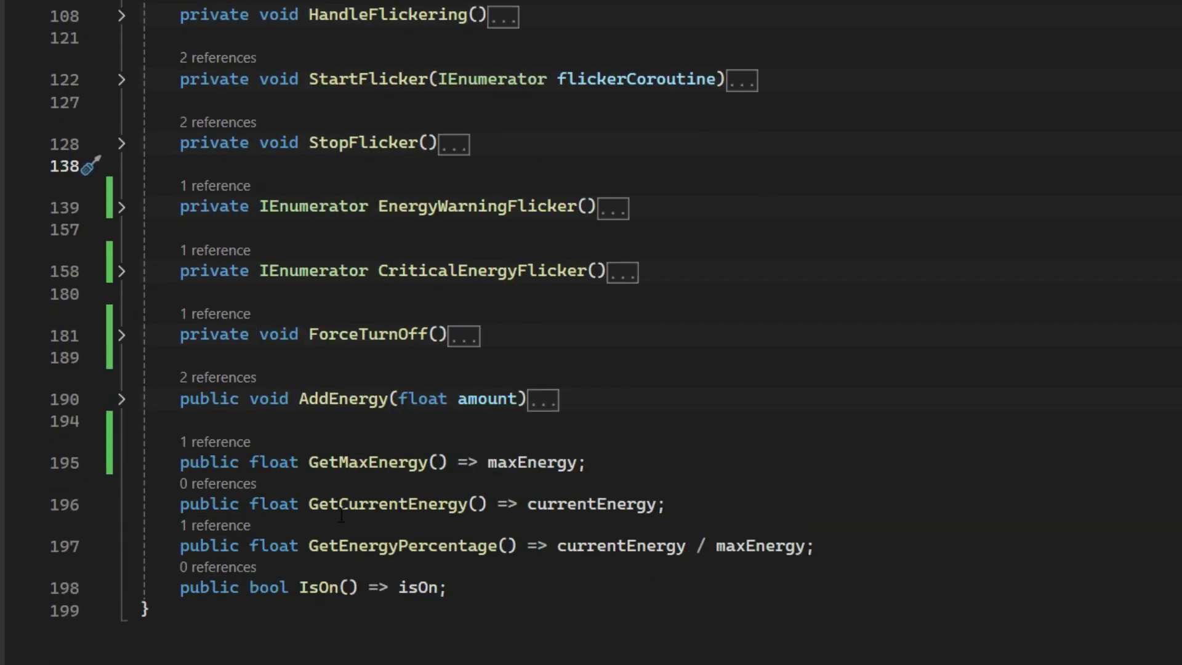
Review AddEnergy and the GetCurrentEnergy and GetEnergyPercentage getters in AdvancedFlashlight.cs
left_click(121, 399)
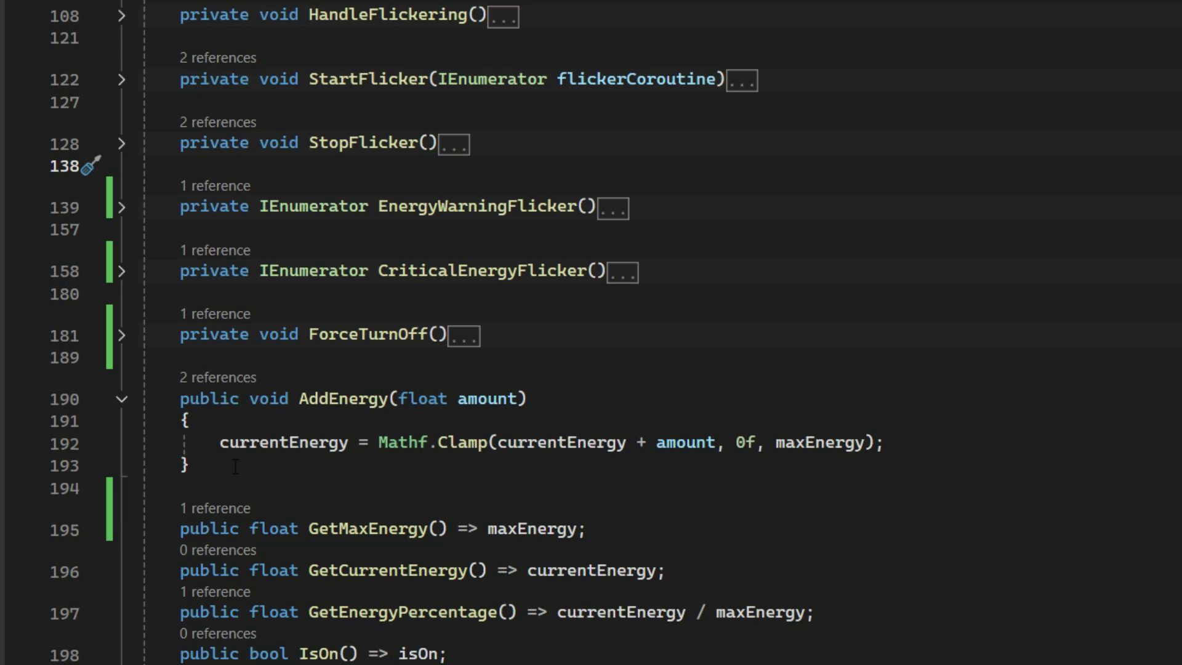
left_click(352, 399)
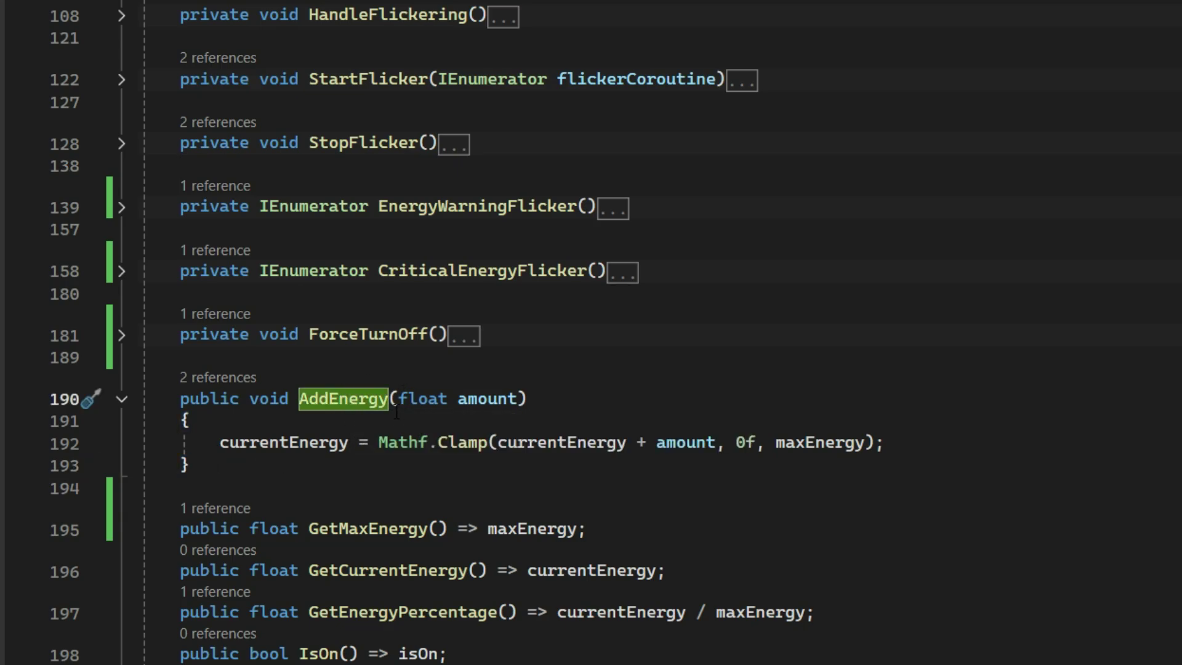
left_click_drag(188, 466, 230, 467)
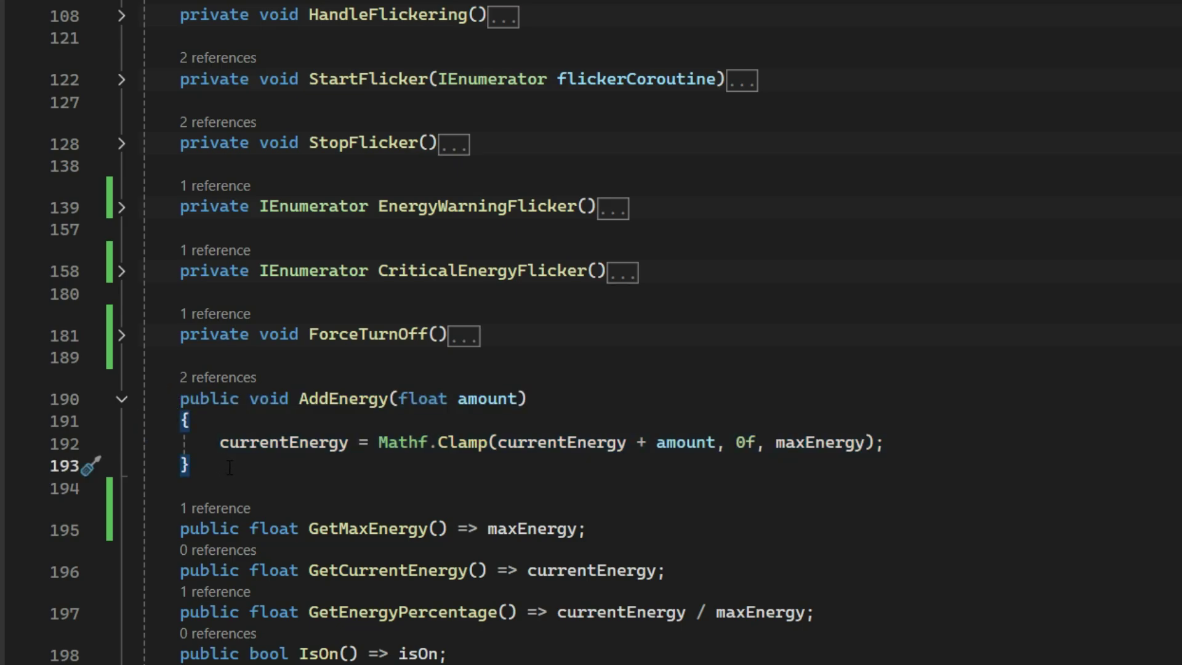
left_click_drag(463, 655, 292, 533)
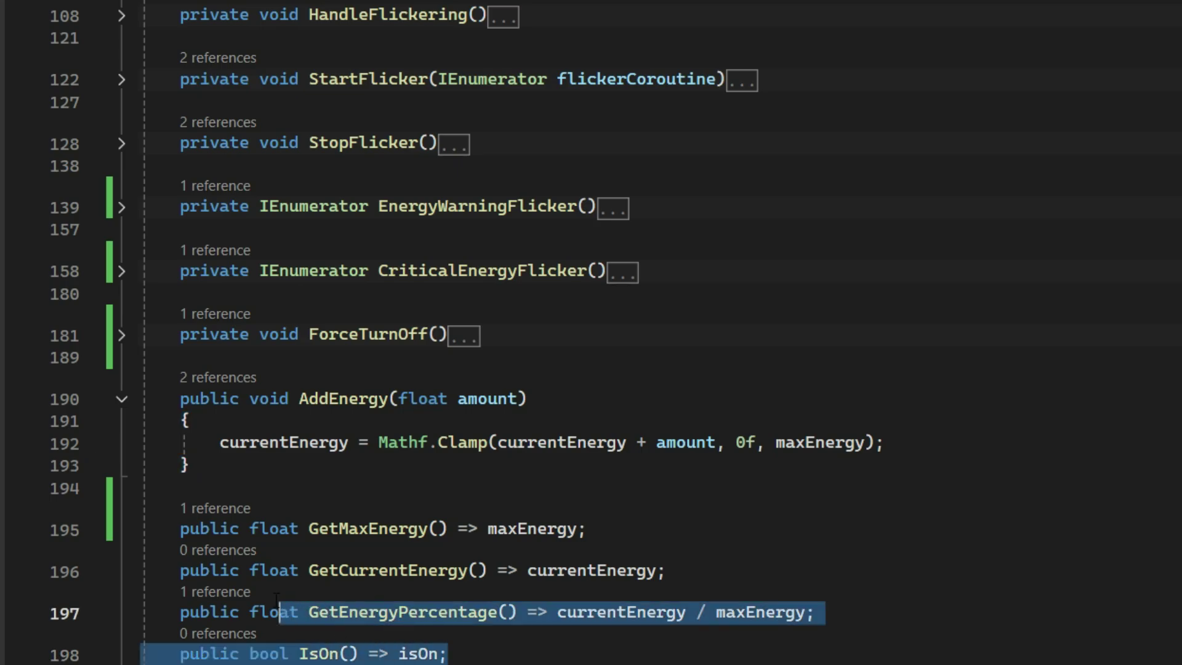
left_click(306, 531)
left_click(448, 572)
double_click(449, 573)
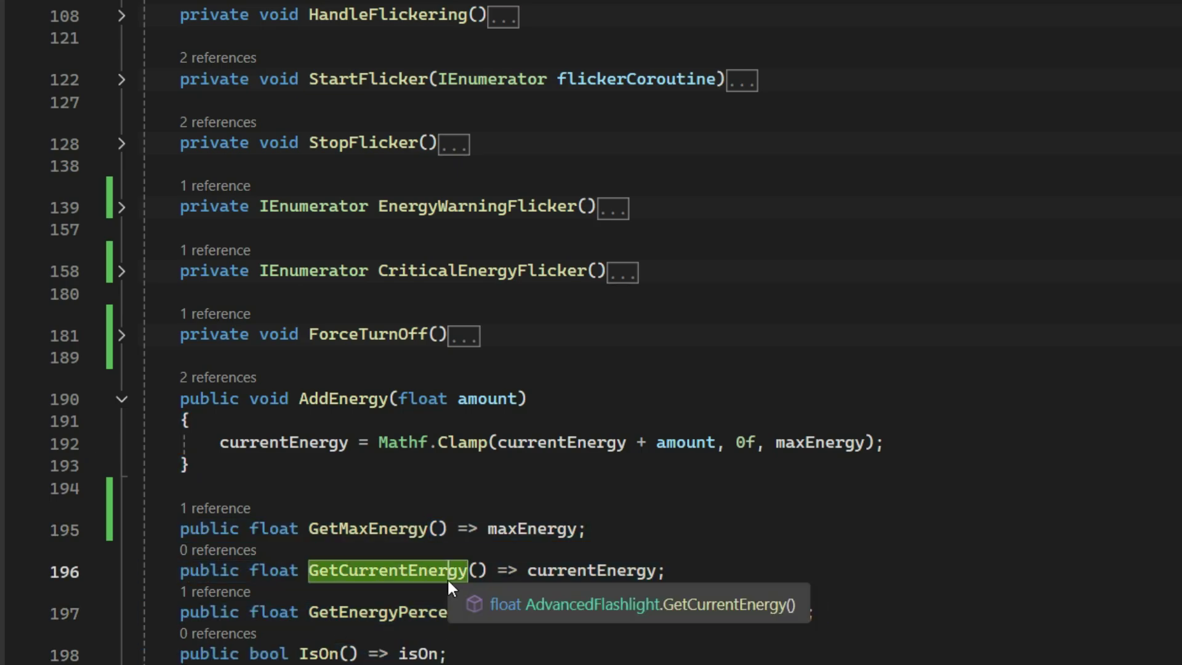
double_click(444, 614)
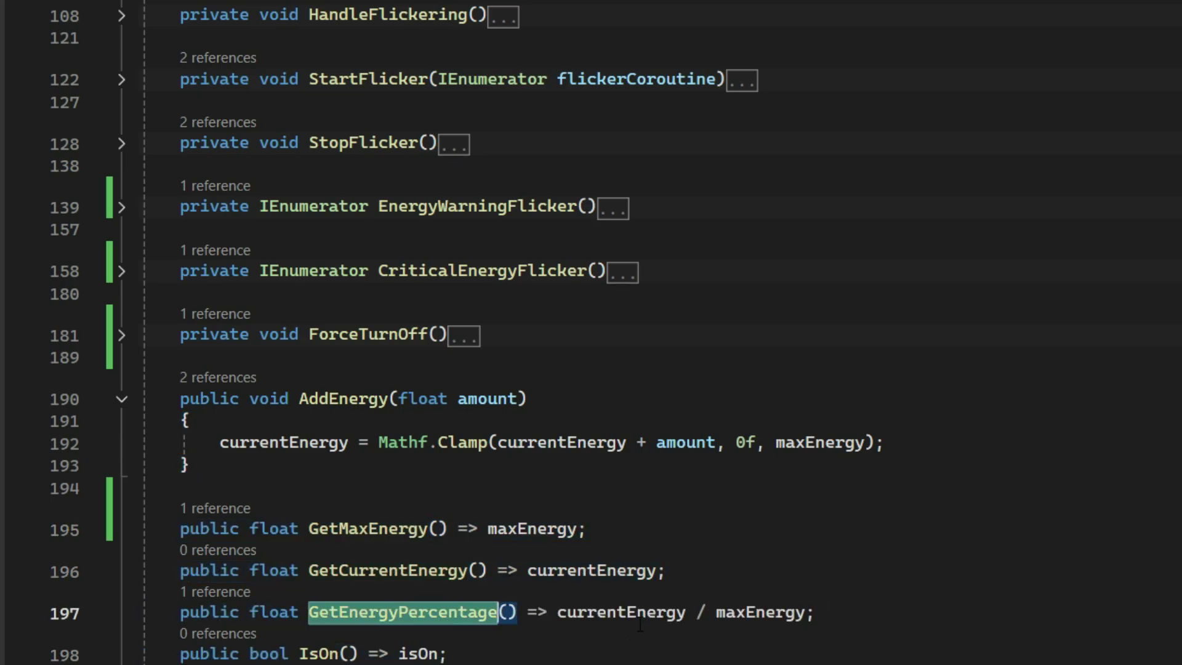
left_click(495, 644)
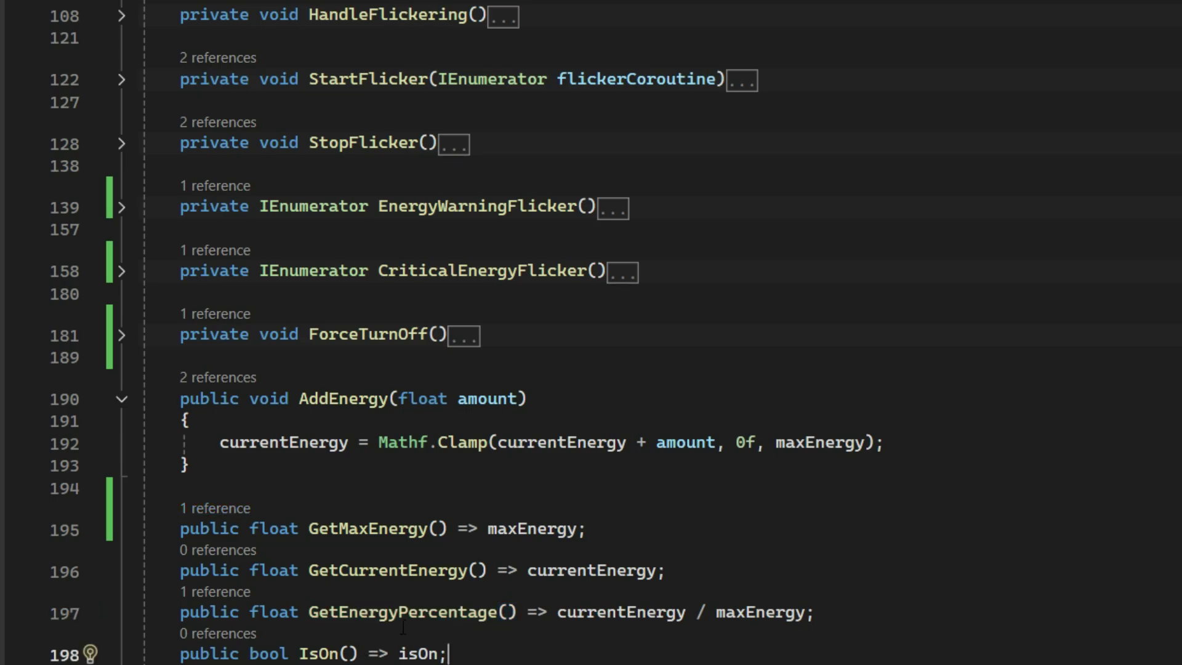
scroll(139, 415, "up", 15)
scroll(496, 626, "up", 10)
scroll(516, 520, "up", 4)
scroll(516, 520, "up", 4)
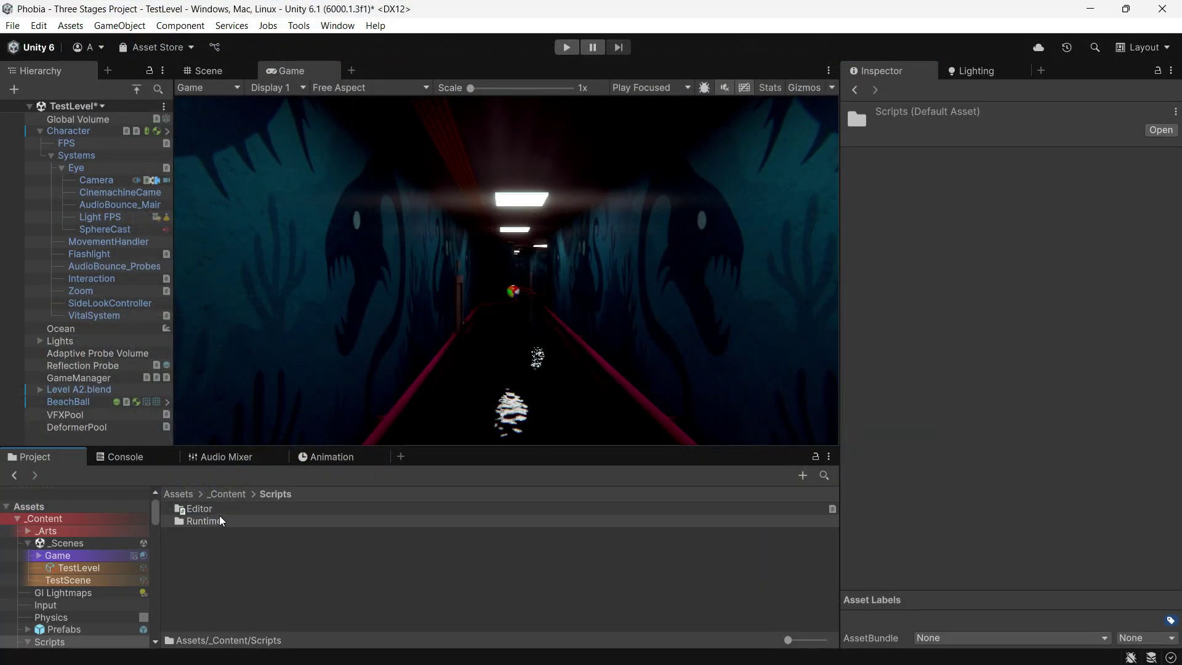
Open AdvancedFlashlightEditor from the Scripts > Editor folder in Unity's Project window
left_click(214, 520)
double_click(213, 509)
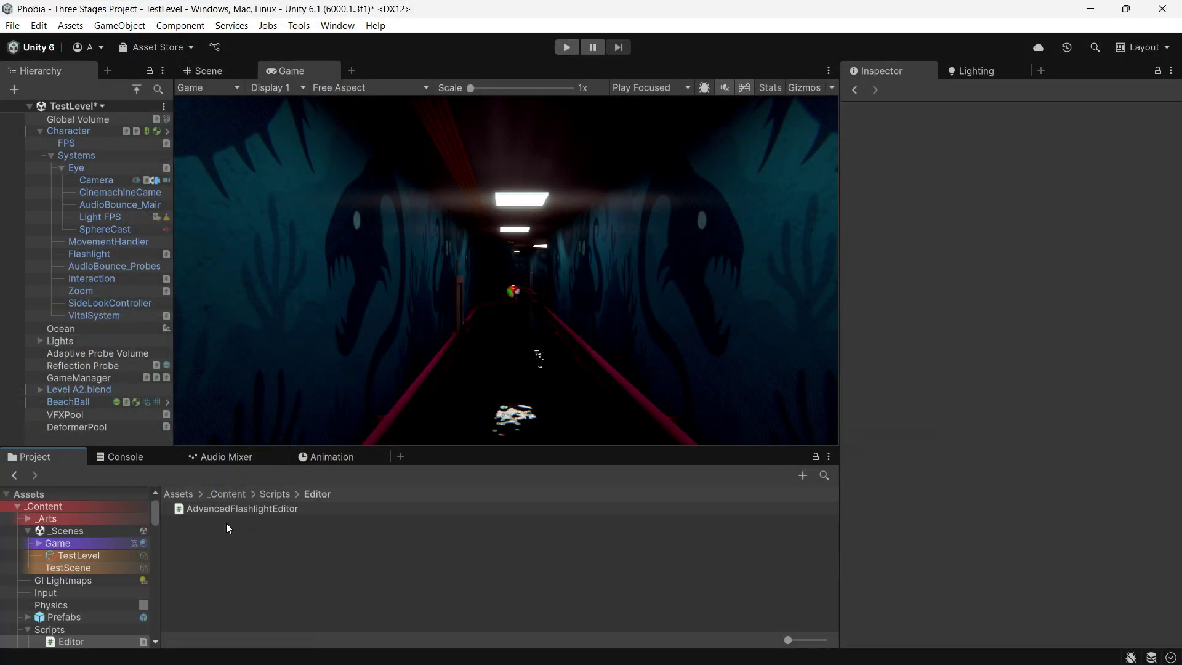
left_click(159, 256)
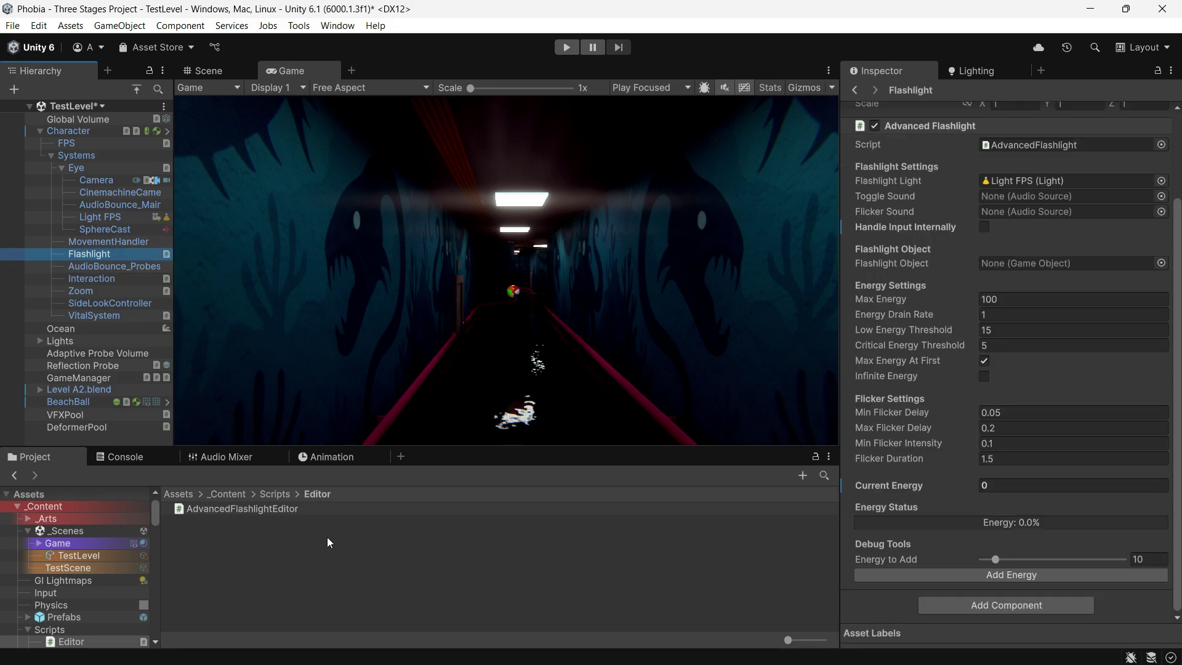
double_click(265, 509)
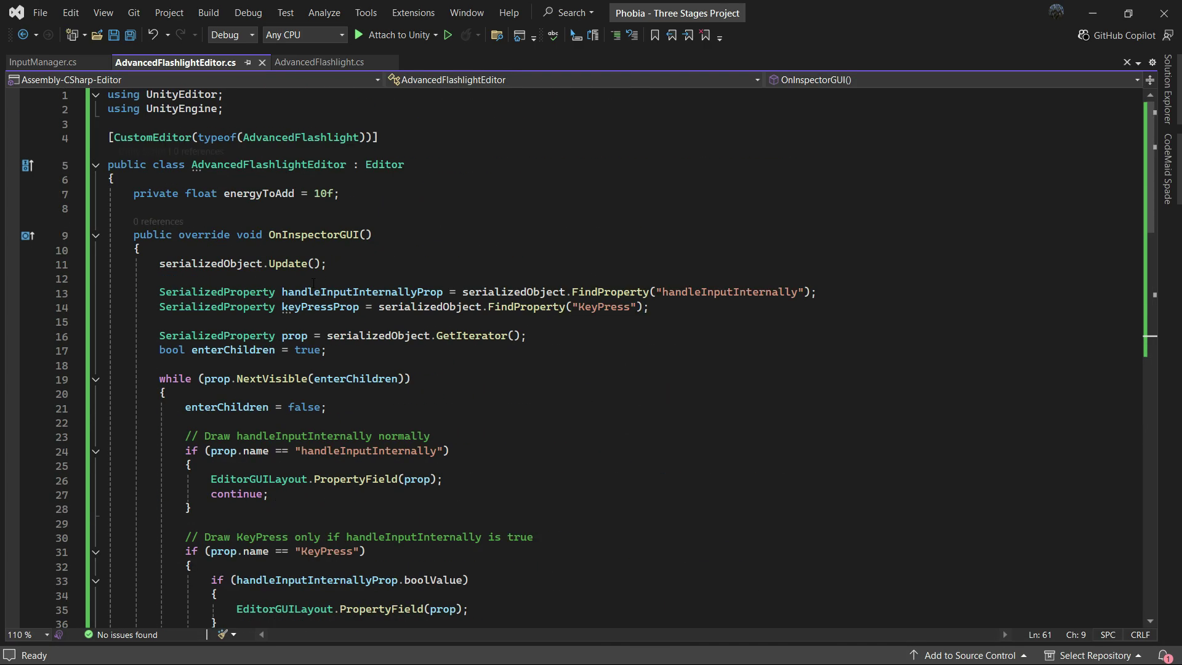
scroll(364, 285, "down", 1)
scroll(387, 406, "down", 1)
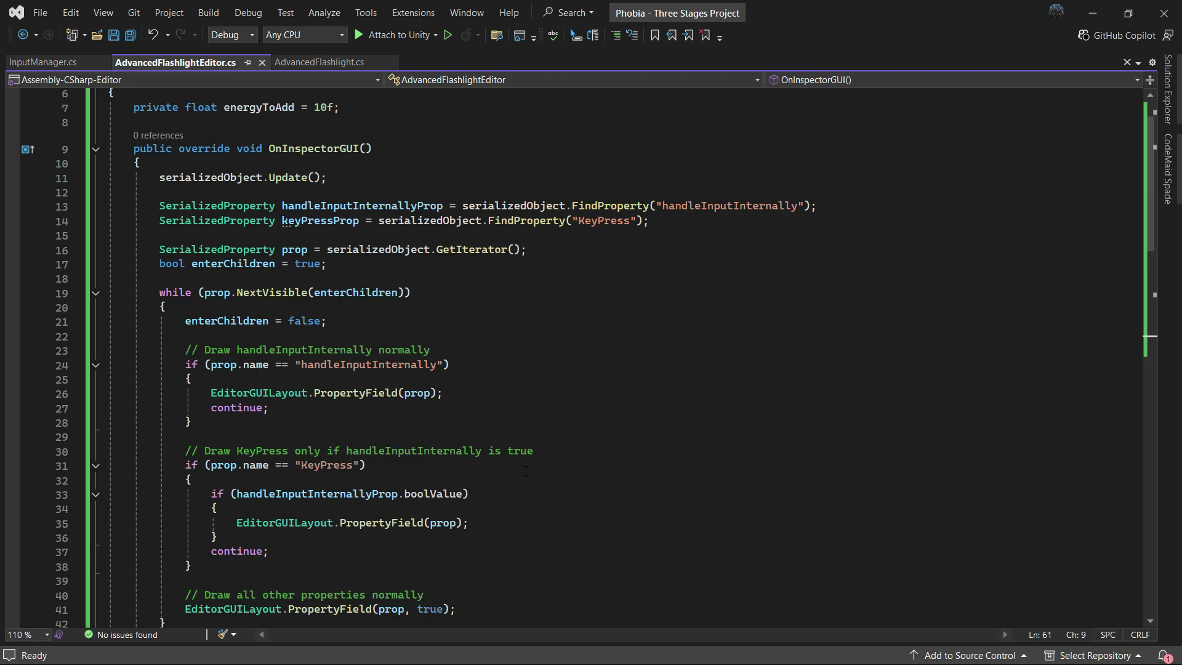
scroll(577, 459, "down", 1)
scroll(578, 459, "down", 2)
scroll(577, 458, "down", 3)
scroll(578, 458, "down", 3)
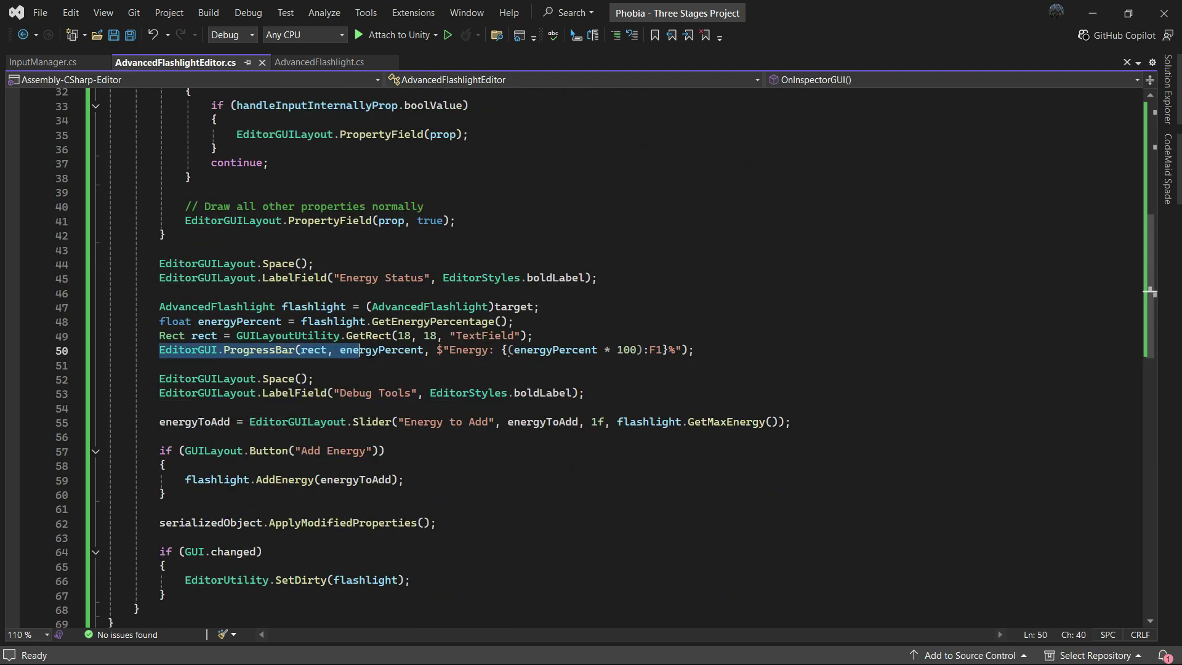
Inspect the line 50 progress bar call and Energy to Add slider, then return to Unity
left_click_drag(159, 349, 709, 349)
left_click(266, 437)
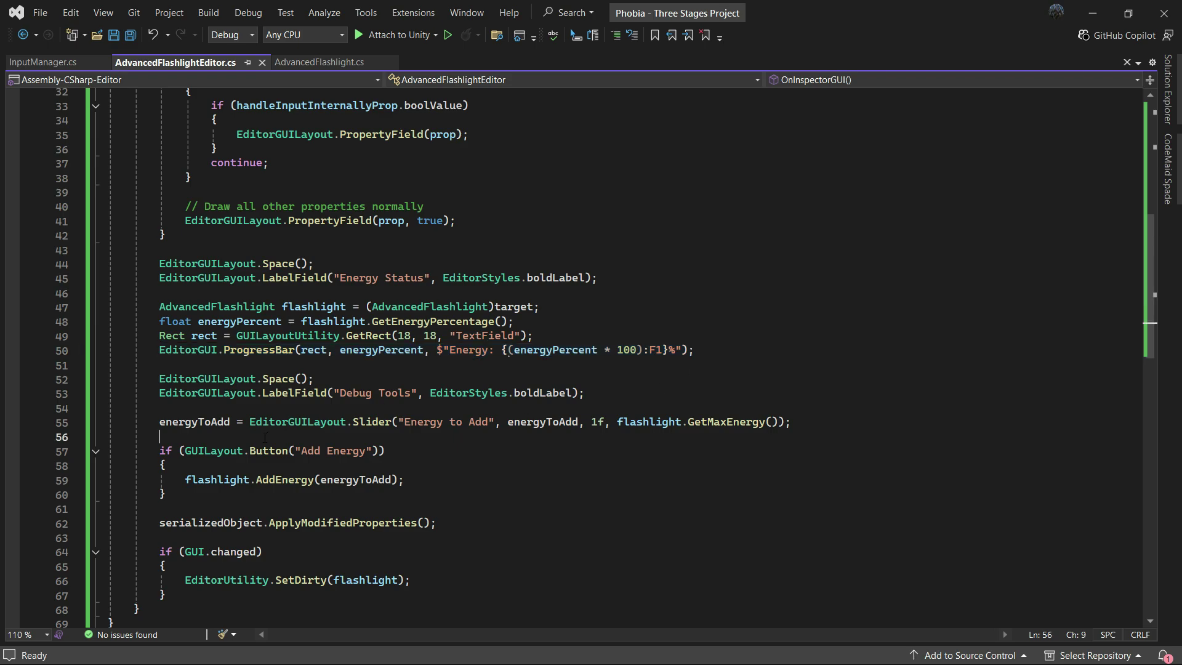
left_click_drag(159, 422, 792, 422)
key("alt+Tab")
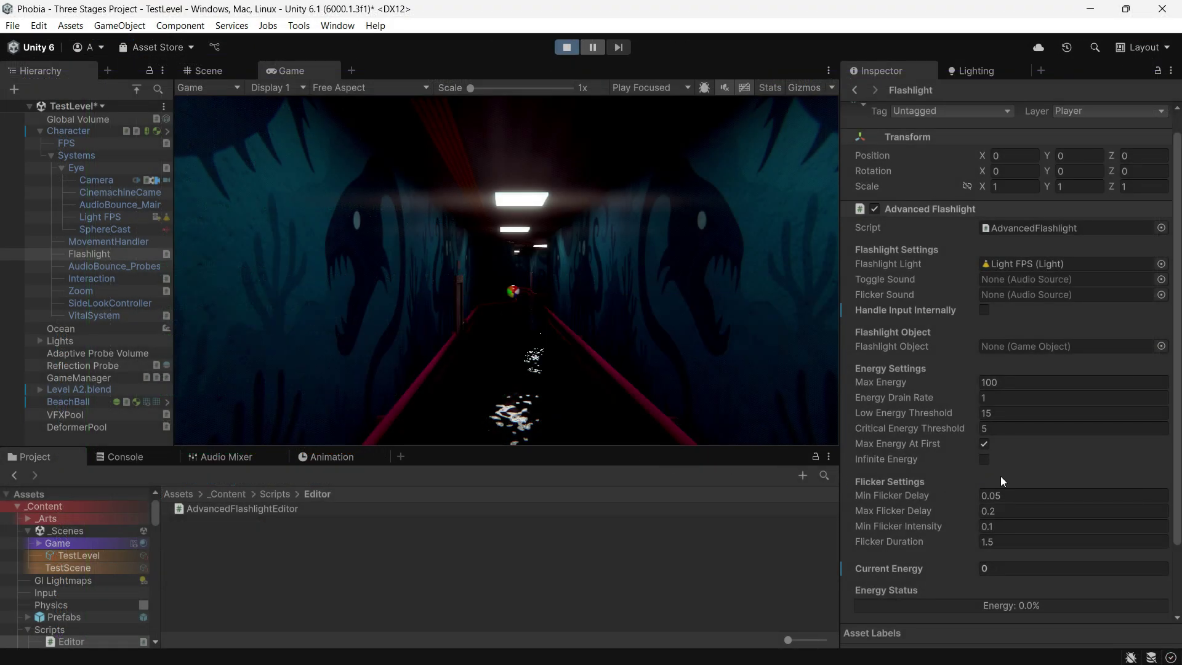
scroll(1035, 455, "down", 3)
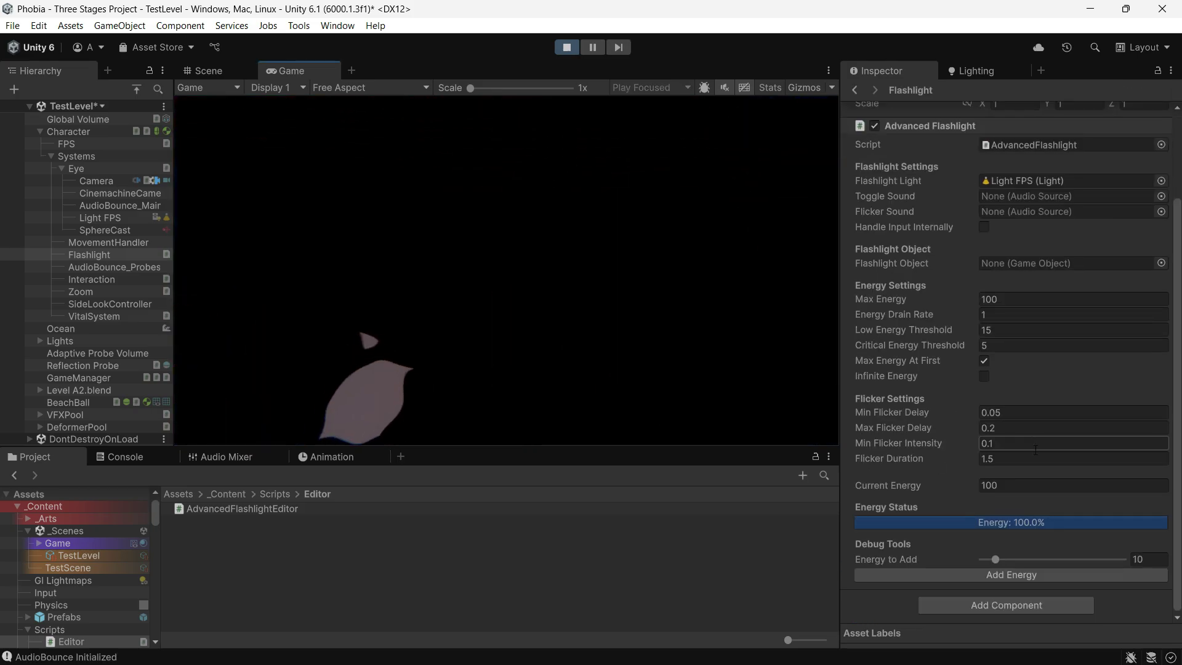
Toggle the flashlight on and off with F, add energy once, and watch it drain
left_click(662, 295)
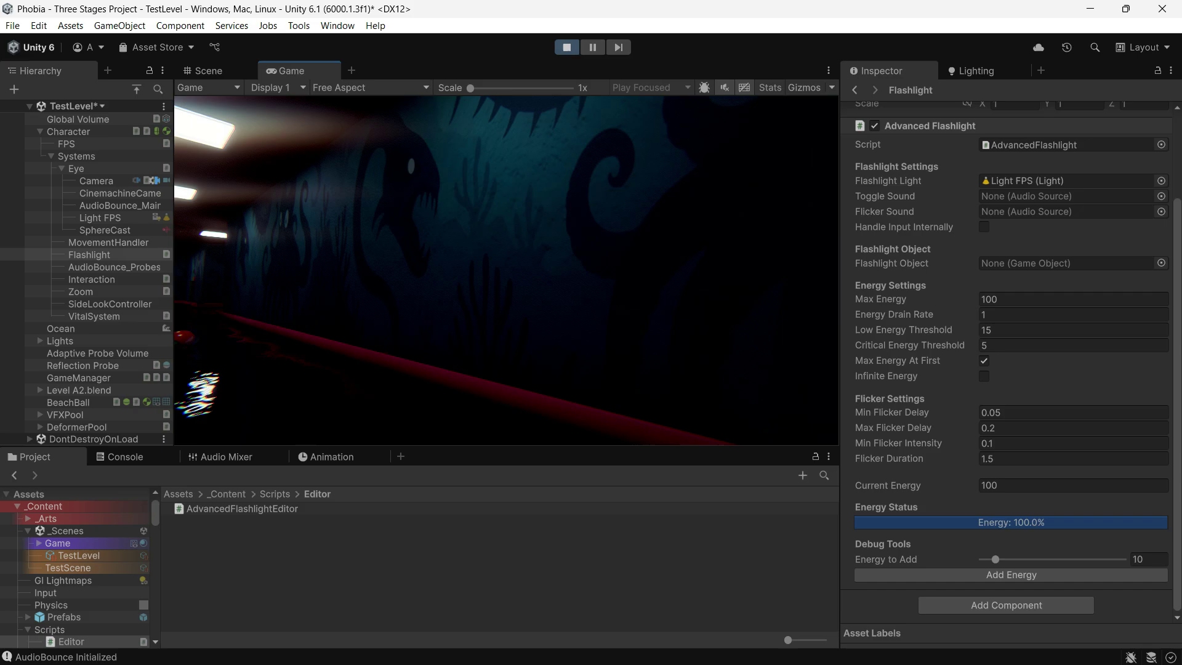
key("f")
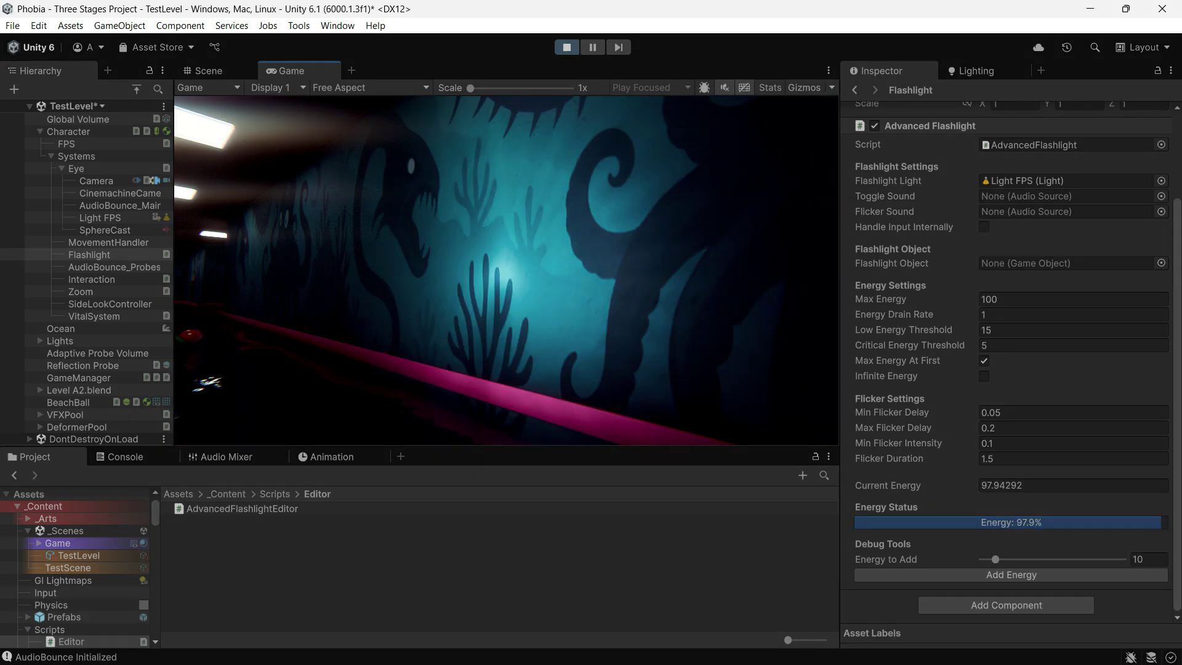
key("f")
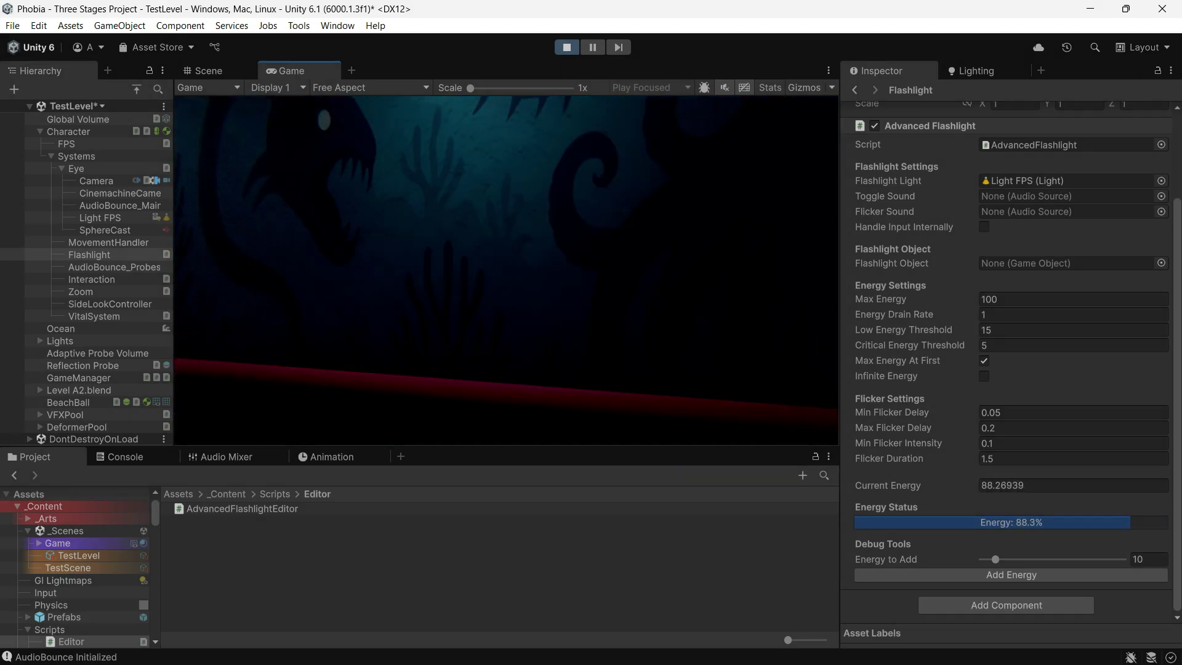
key("f")
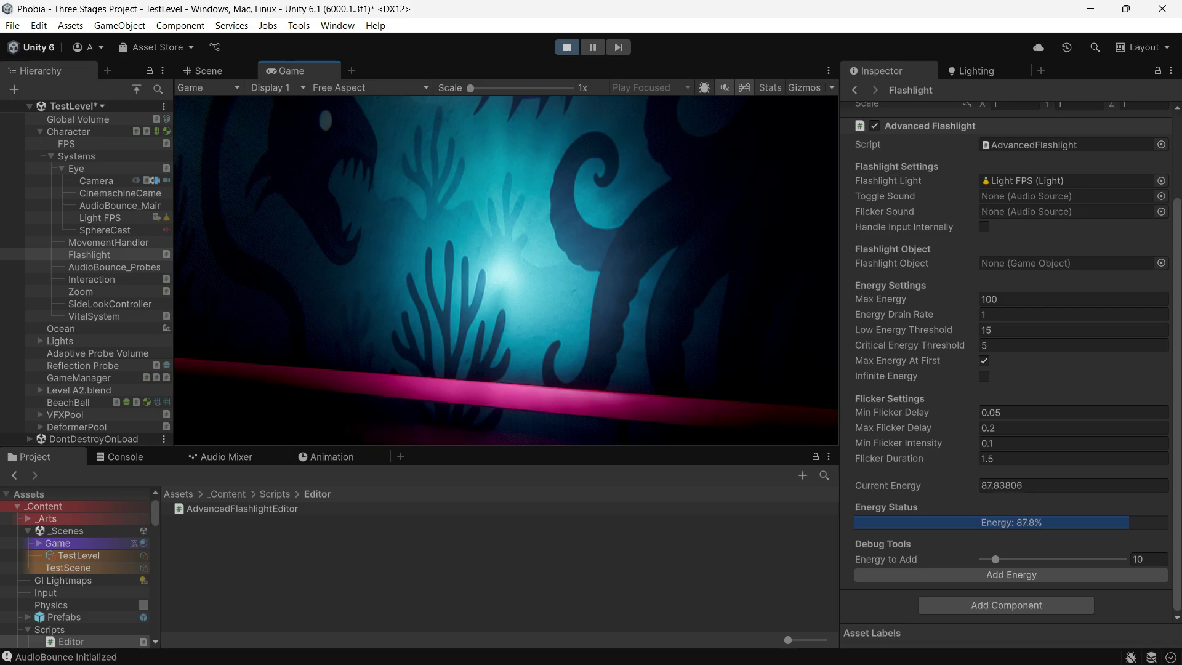
key("f")
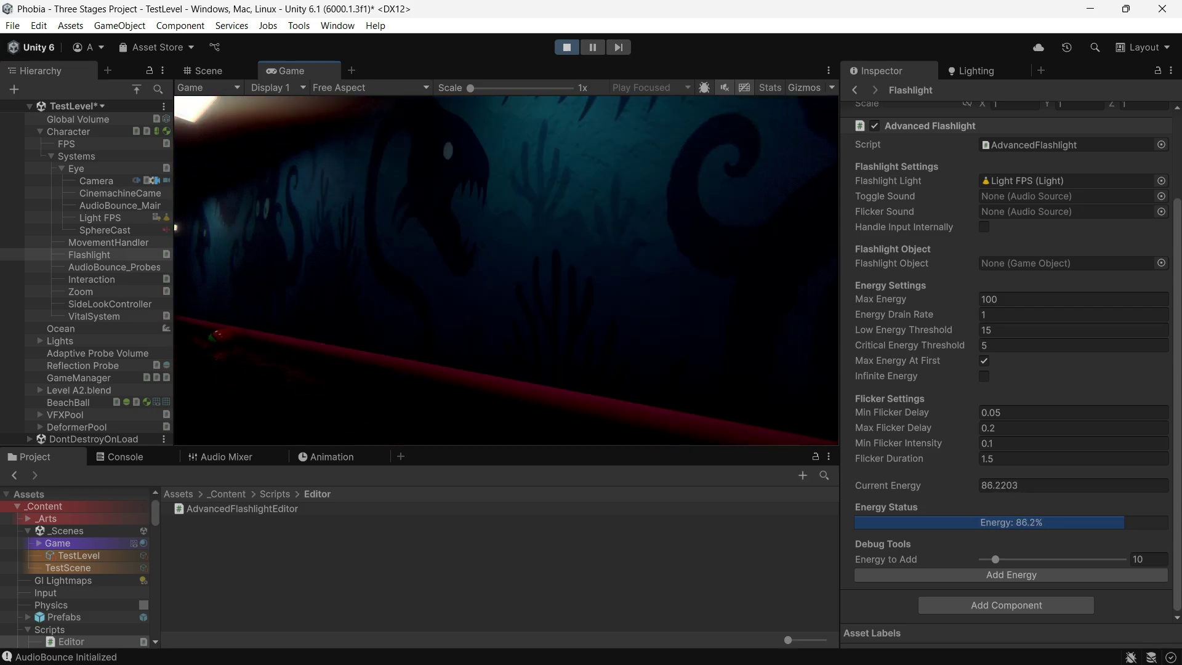
key("f")
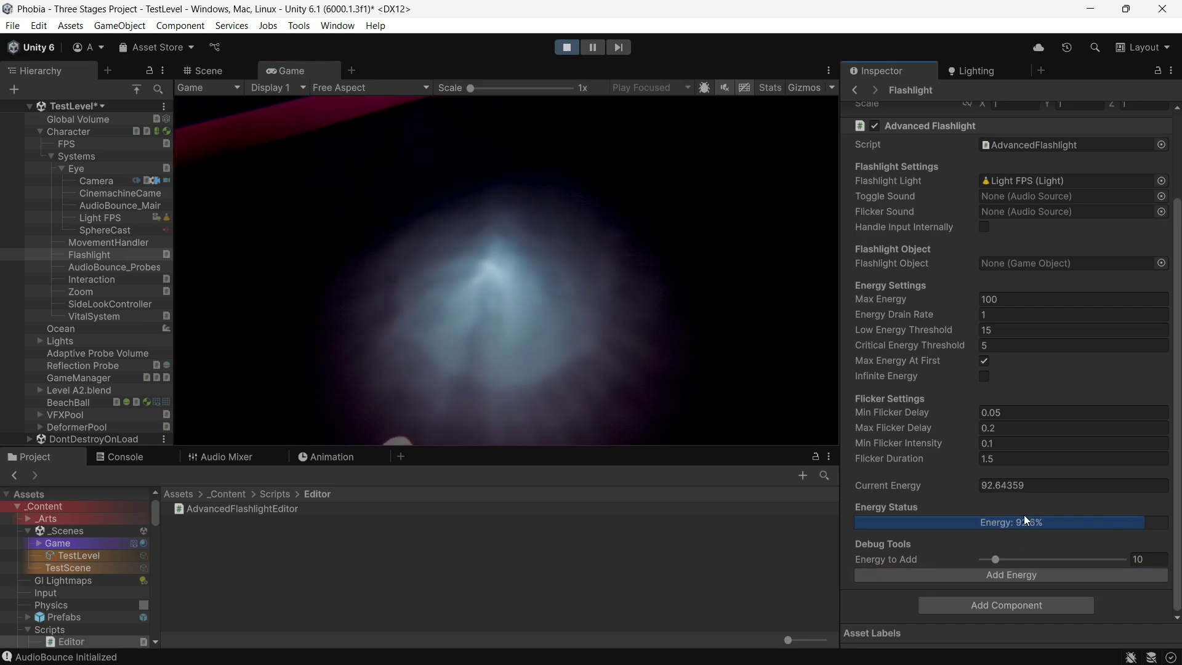
left_click(999, 575)
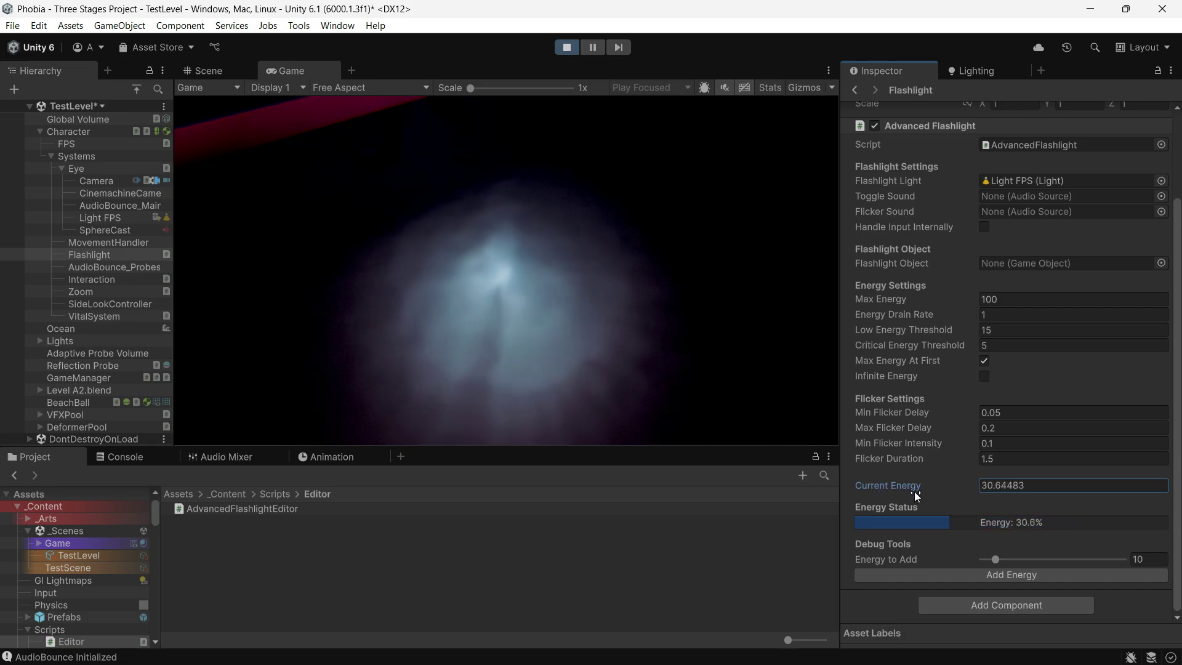
left_click(746, 410)
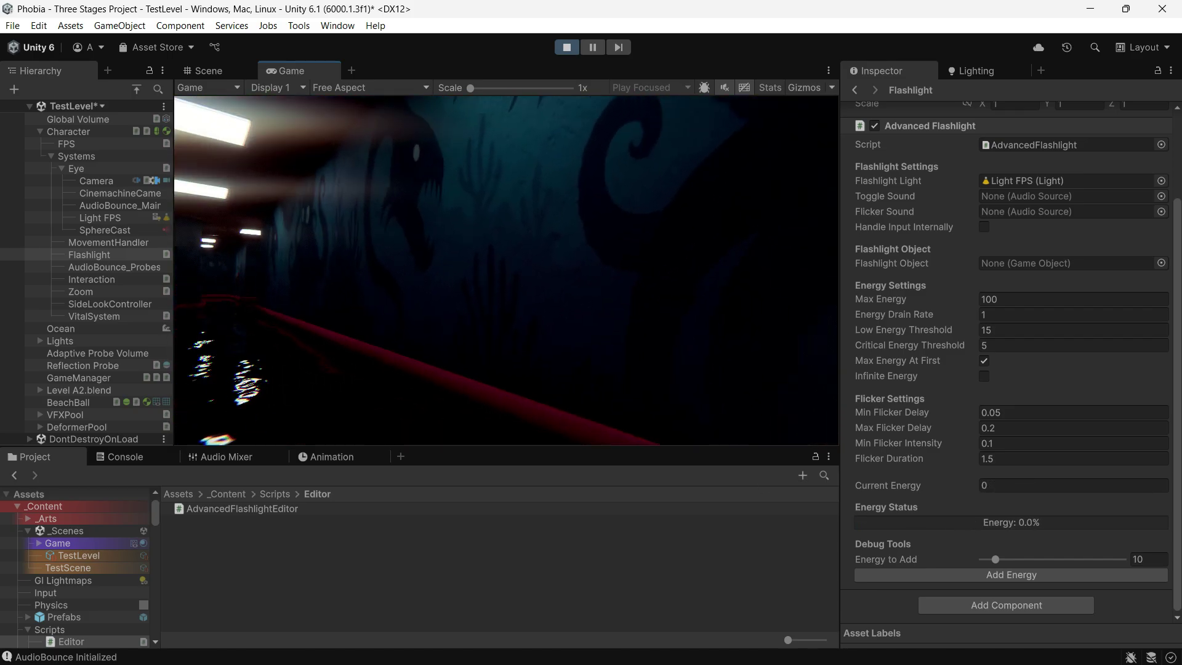
Add energy, set Low Energy Threshold to 25, add 10 more energy, and resume playing
left_click(968, 572)
type("25")
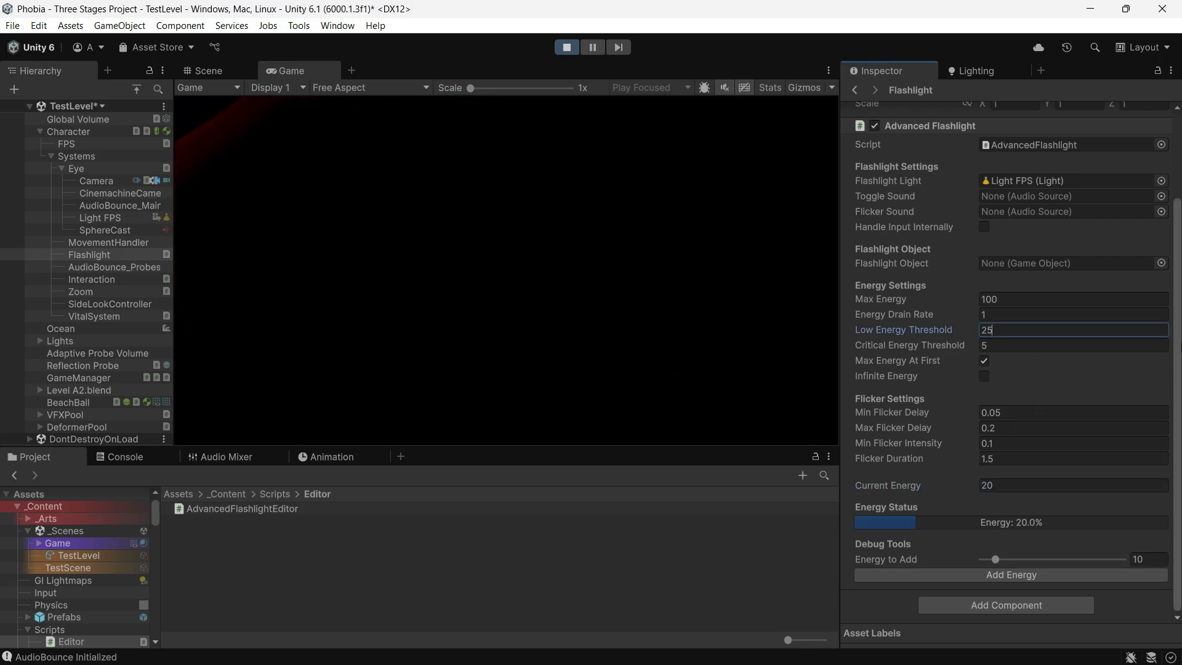
key("Return")
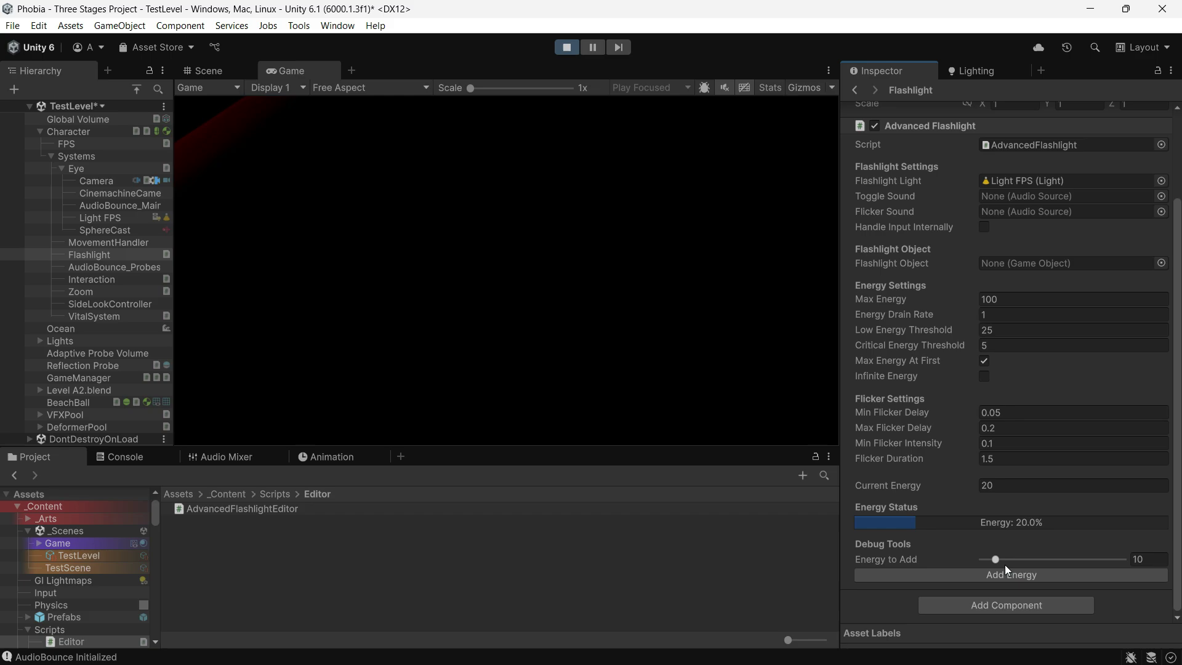
left_click(1113, 577)
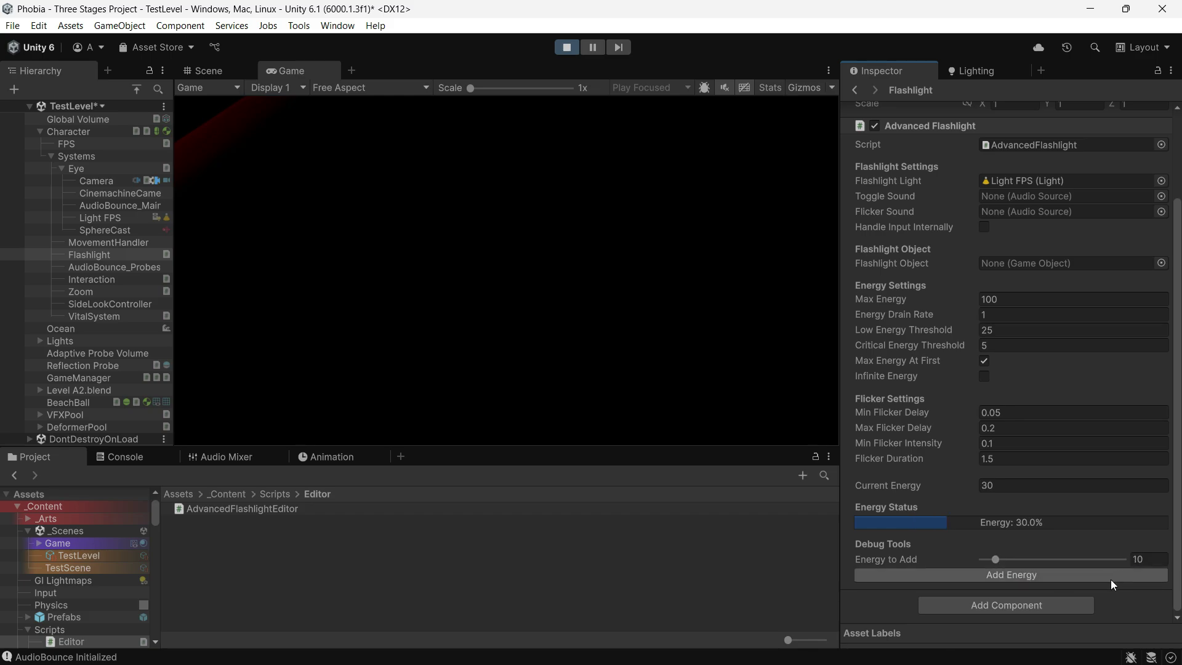
left_click(508, 278)
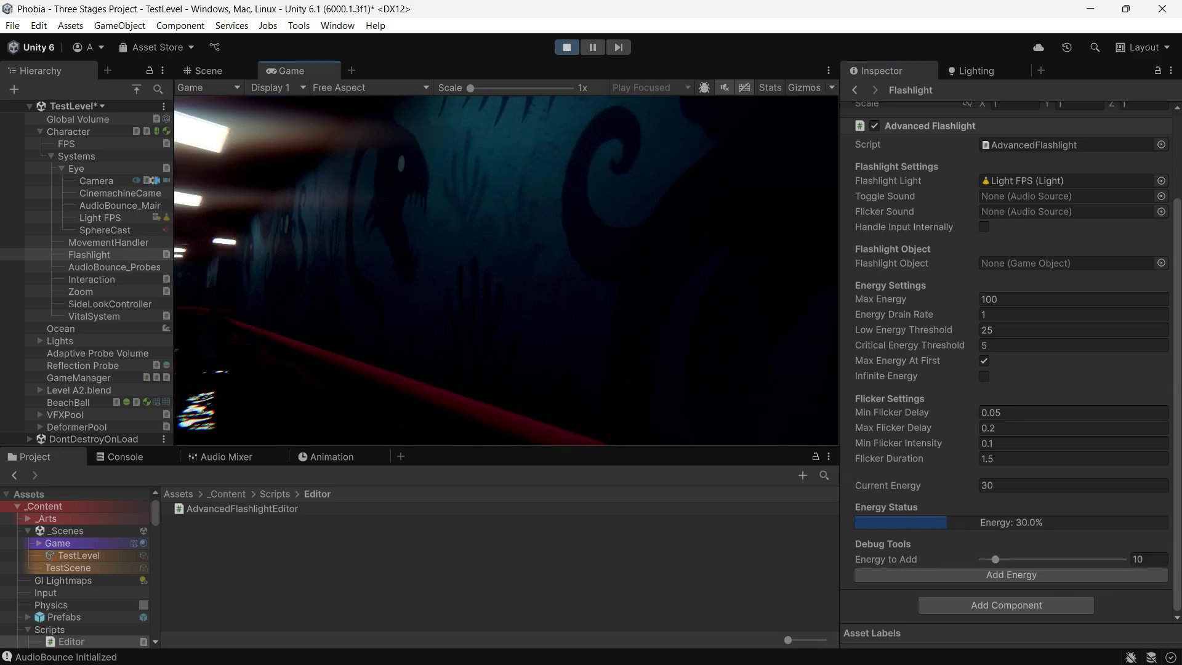